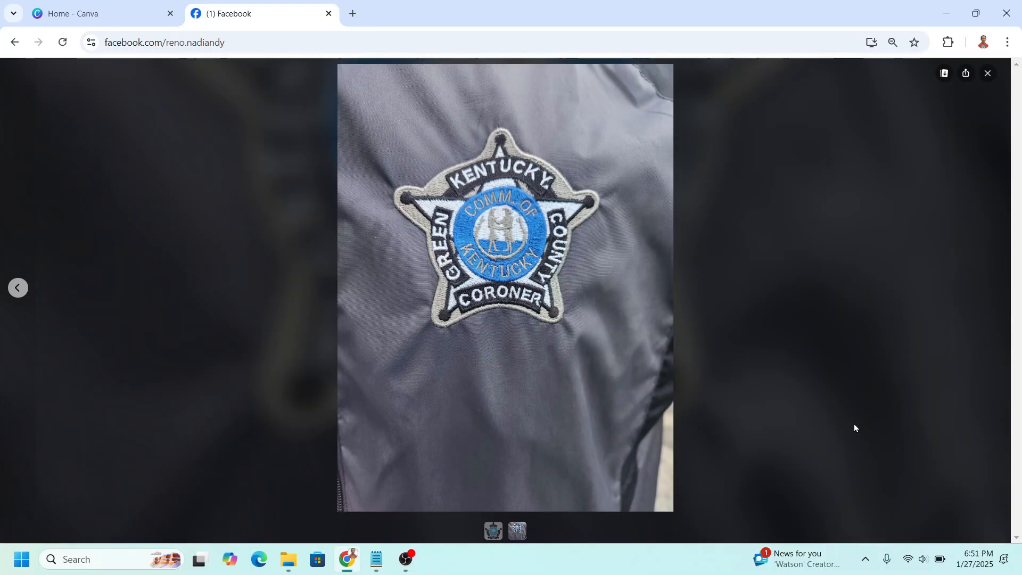
# Step: Switch to Canva and create a new custom-size design of 1200 × 1200 px
pyautogui.click(104, 16)
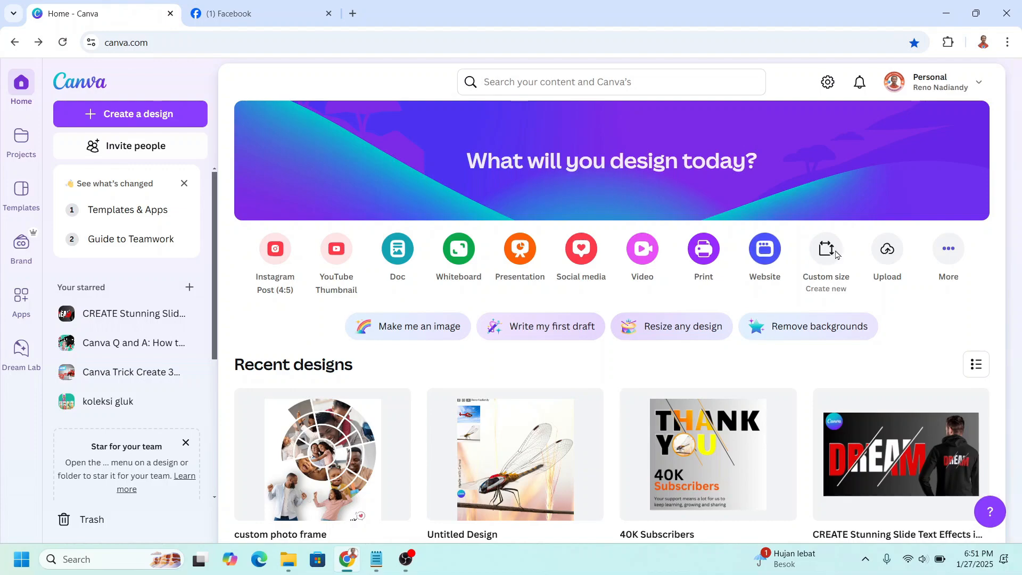
pyautogui.click(828, 250)
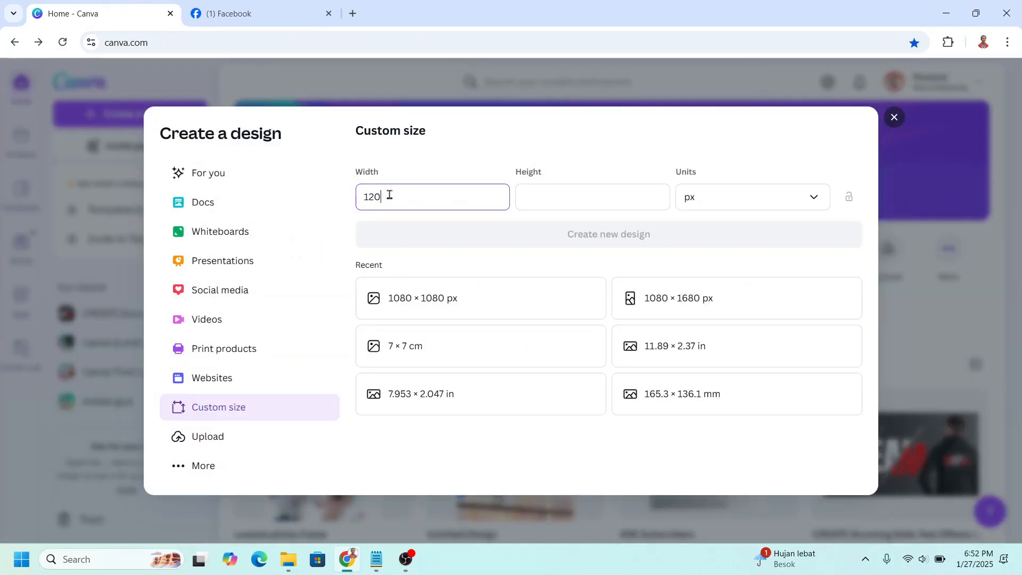
pyautogui.press('Tab')
pyautogui.write('1')
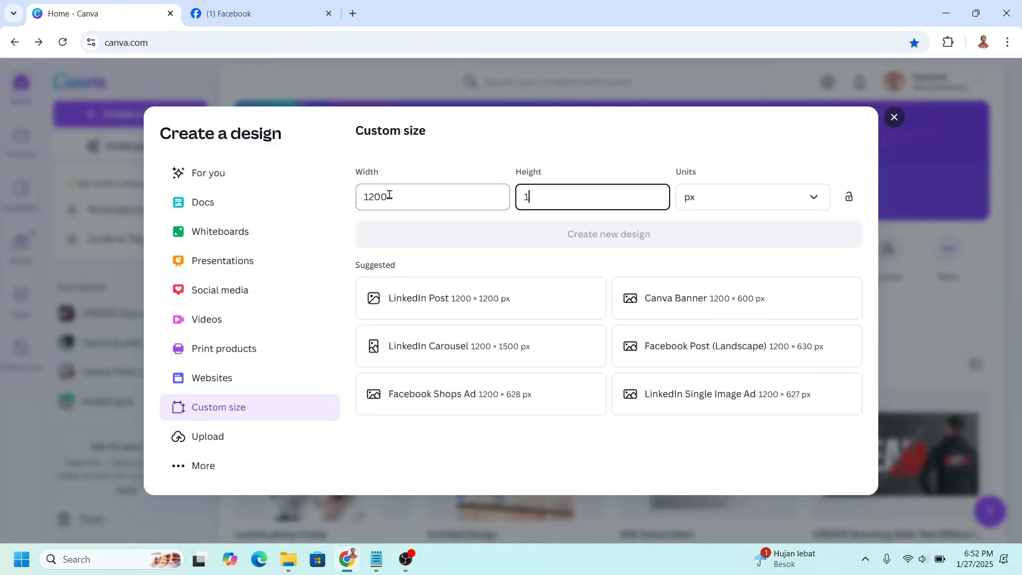
pyautogui.write('2000')
pyautogui.press('BackSpace')
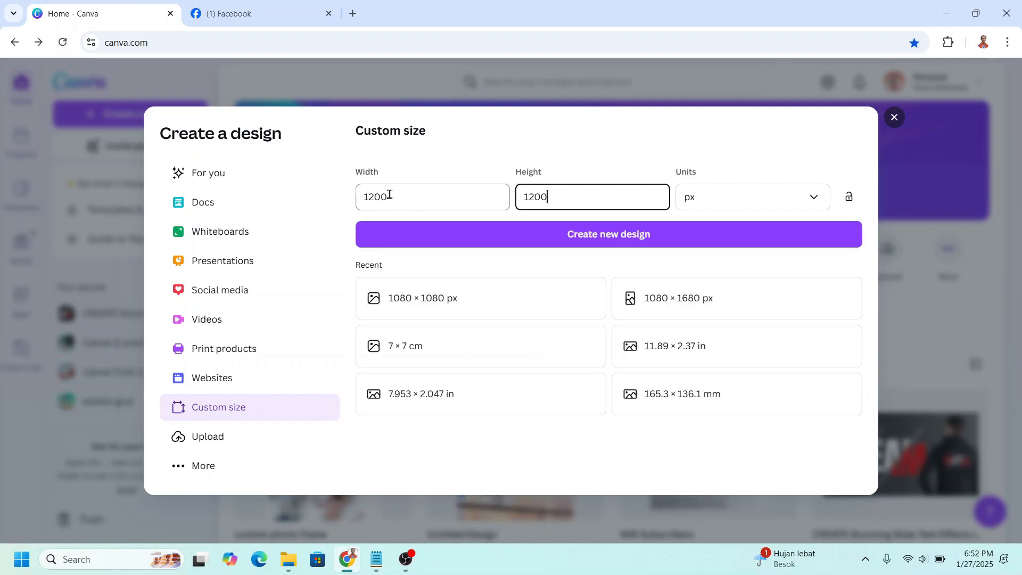
pyautogui.click(575, 238)
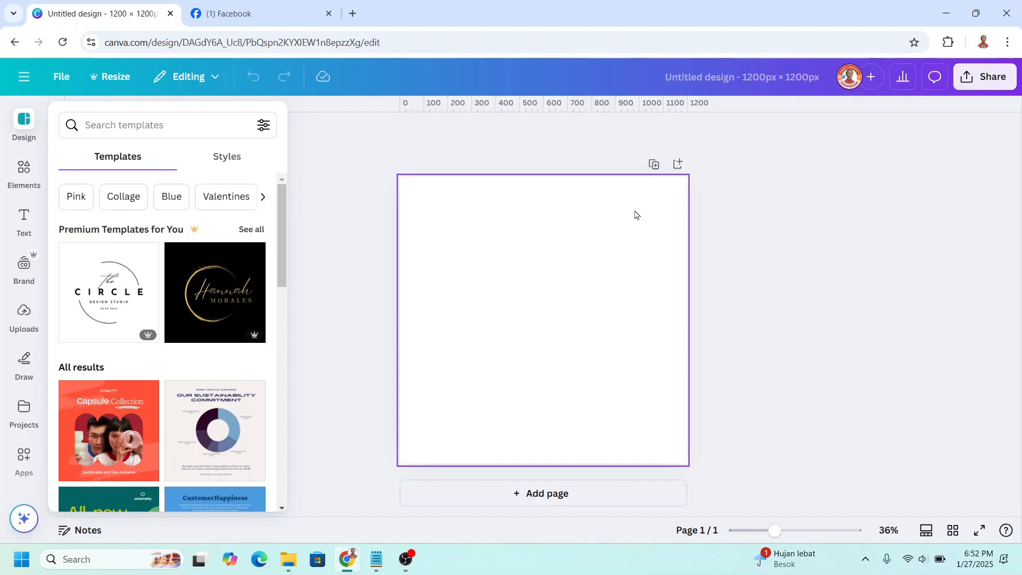
# Step: Set the blank page's background to the default solid red
pyautogui.click(635, 214)
pyautogui.click(502, 131)
pyautogui.scroll(-3, 106, 397)
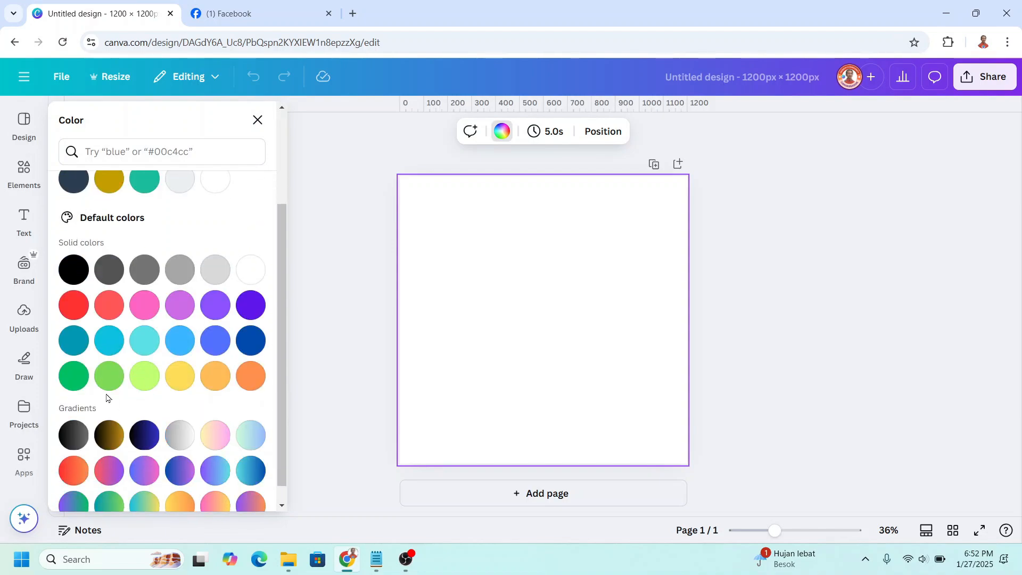
pyautogui.click(74, 305)
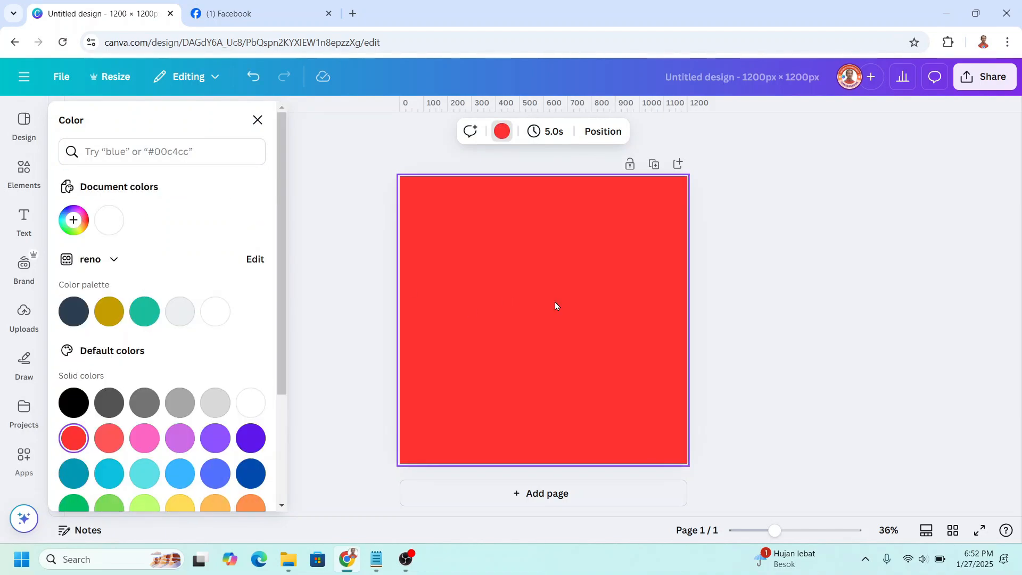
# Step: Add a five-pointed star shape to the page and fill it white
pyautogui.click(24, 171)
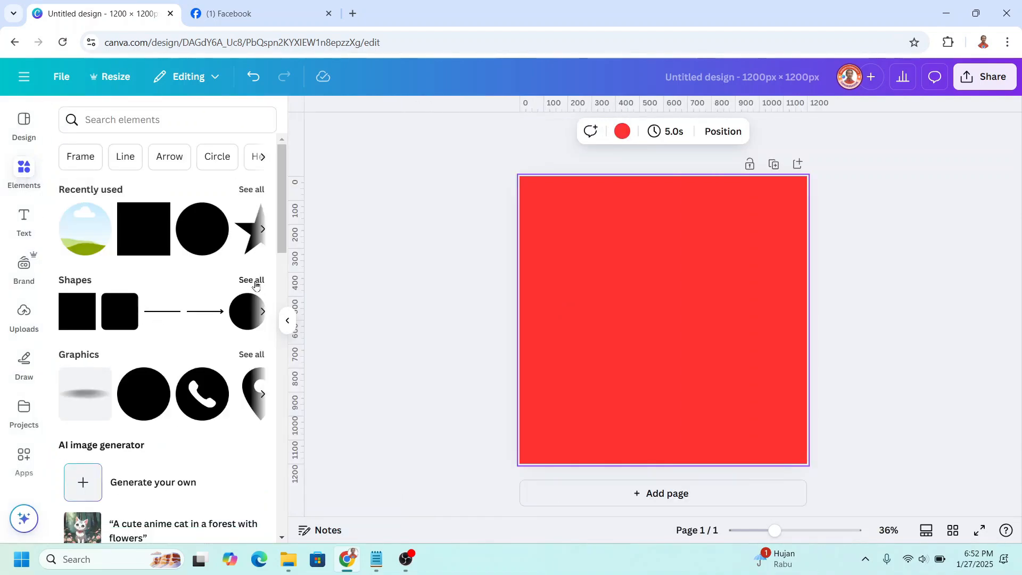
pyautogui.click(256, 282)
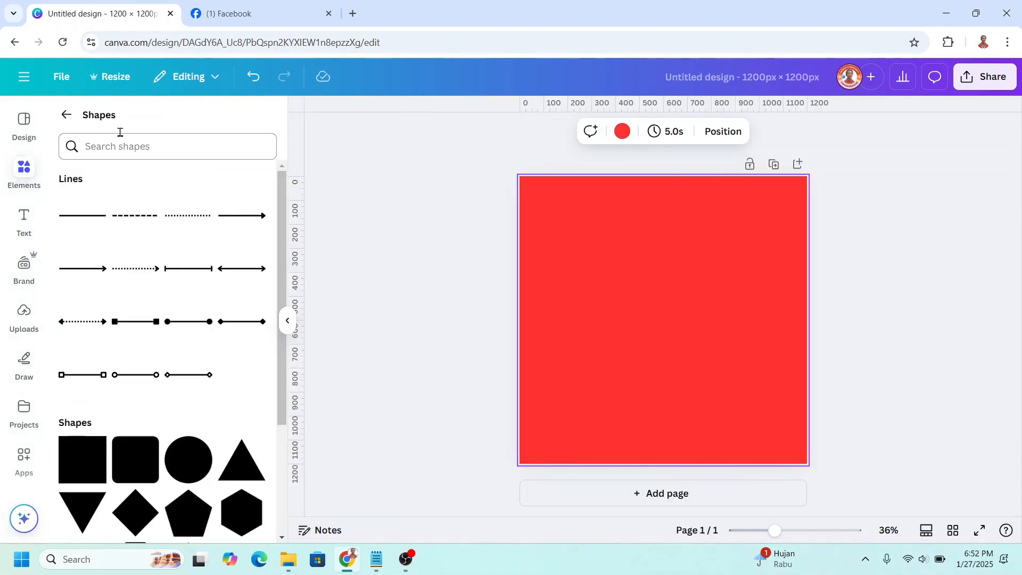
pyautogui.scroll(-4, 203, 401)
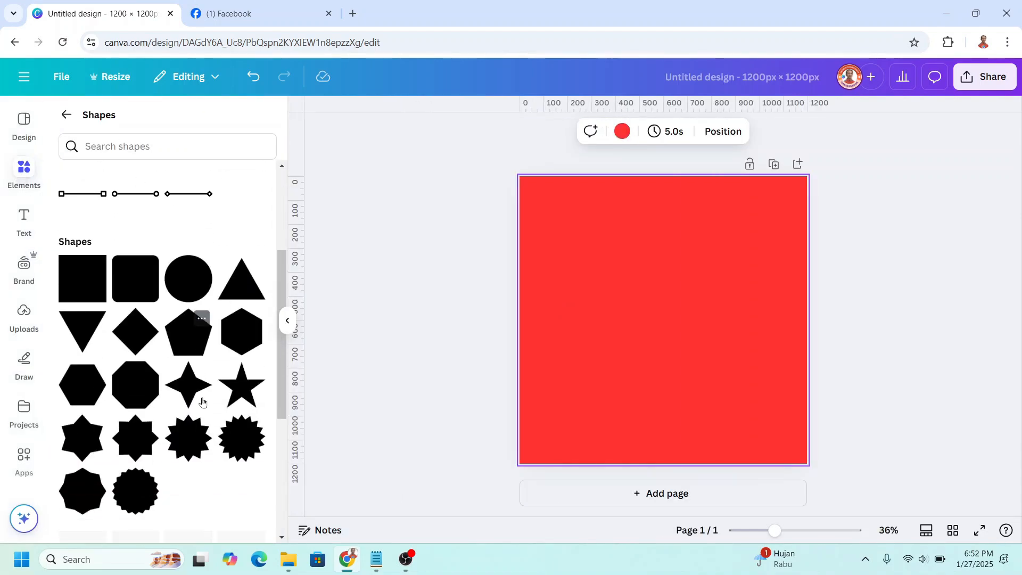
pyautogui.click(247, 374)
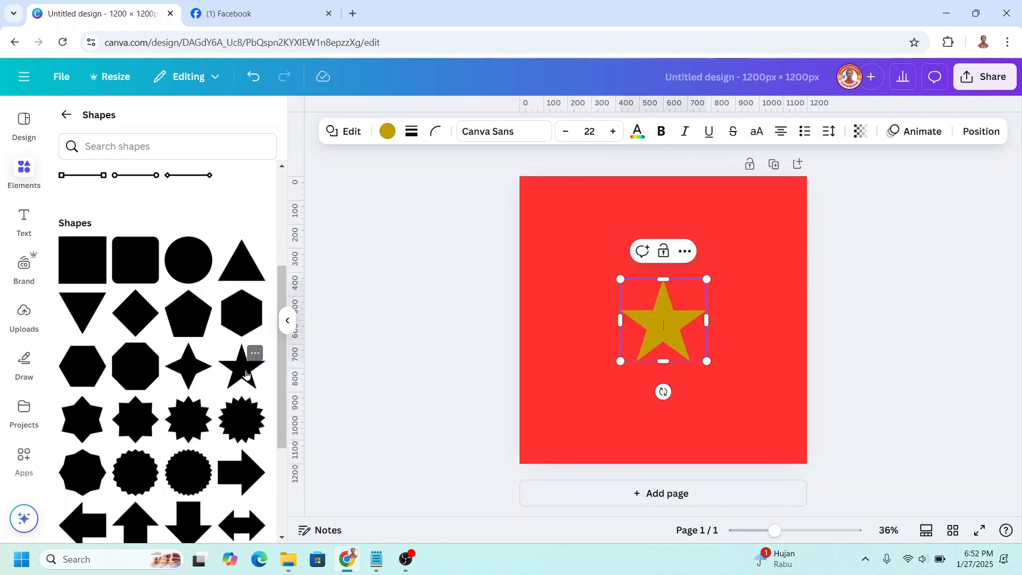
pyautogui.click(744, 285)
pyautogui.click(675, 321)
pyautogui.click(388, 132)
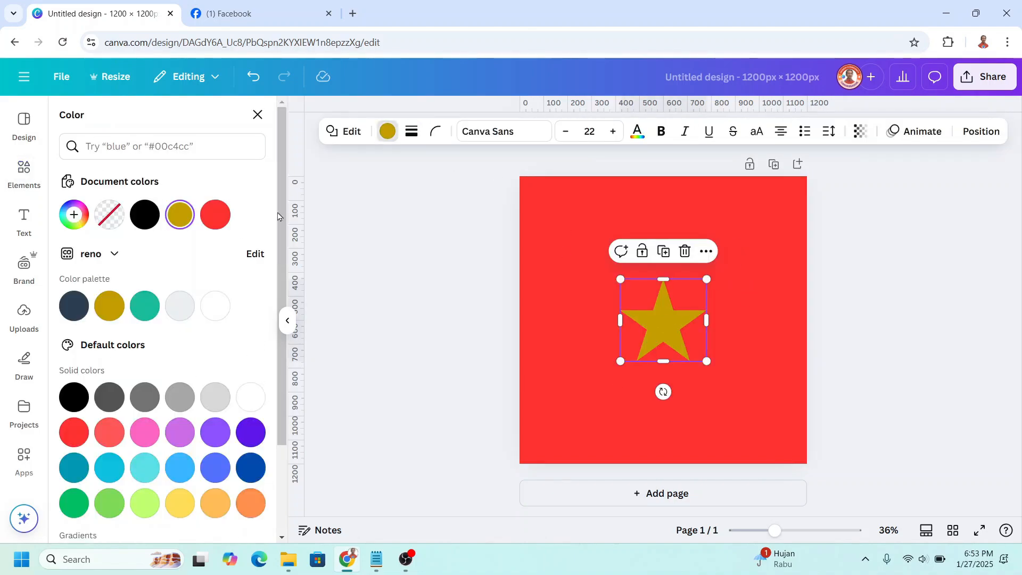
pyautogui.click(225, 312)
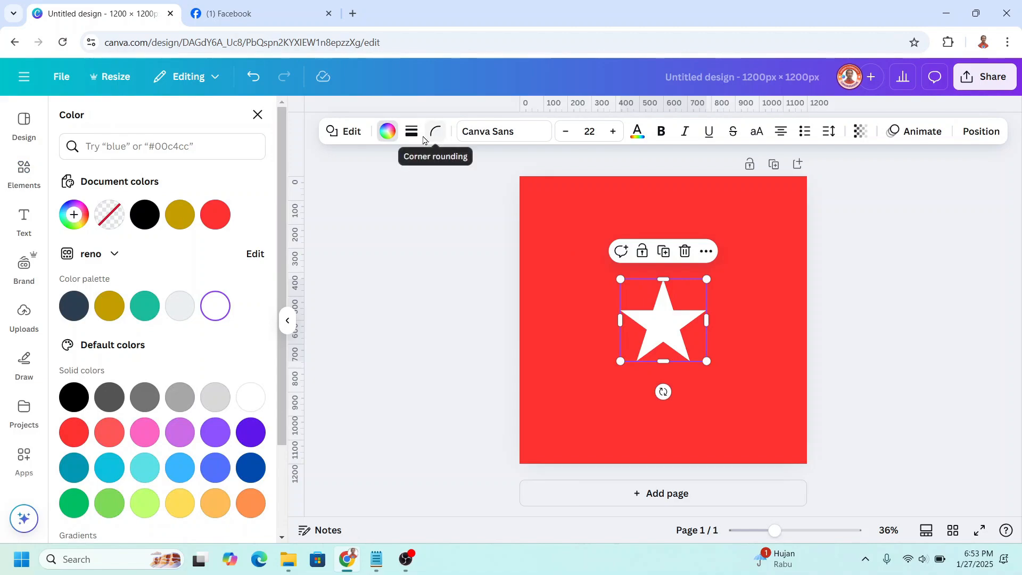
# Step: Enlarge the white star until it nearly fills the page and centre it horizontally and vertically
pyautogui.moveTo(707, 361); pyautogui.dragTo(854, 502)
pyautogui.moveTo(750, 423); pyautogui.dragTo(678, 349)
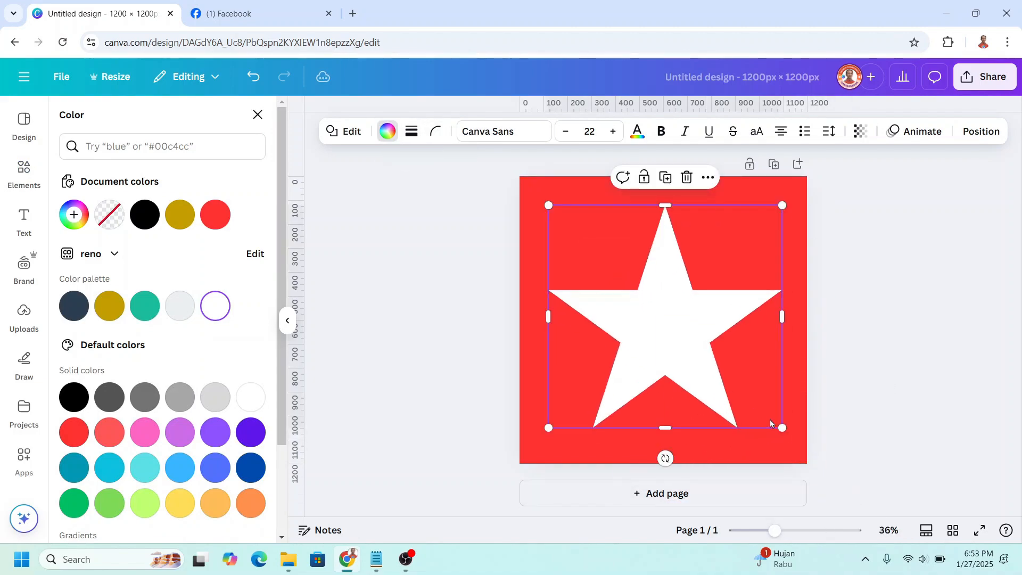
pyautogui.moveTo(782, 427); pyautogui.dragTo(797, 442)
pyautogui.moveTo(737, 392); pyautogui.dragTo(706, 381)
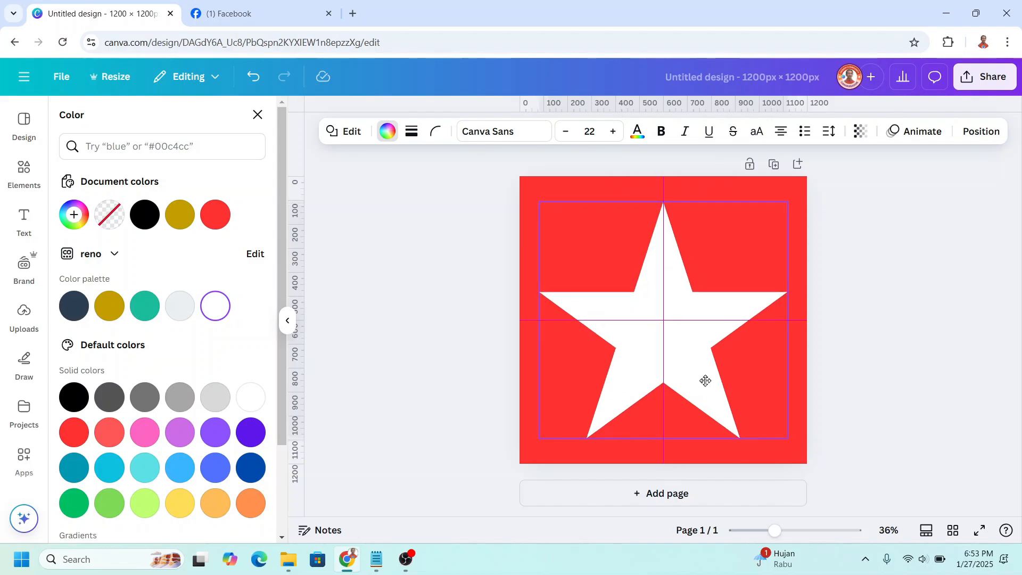
# Step: Give the star a solid black border with a weight of 15
pyautogui.click(496, 230)
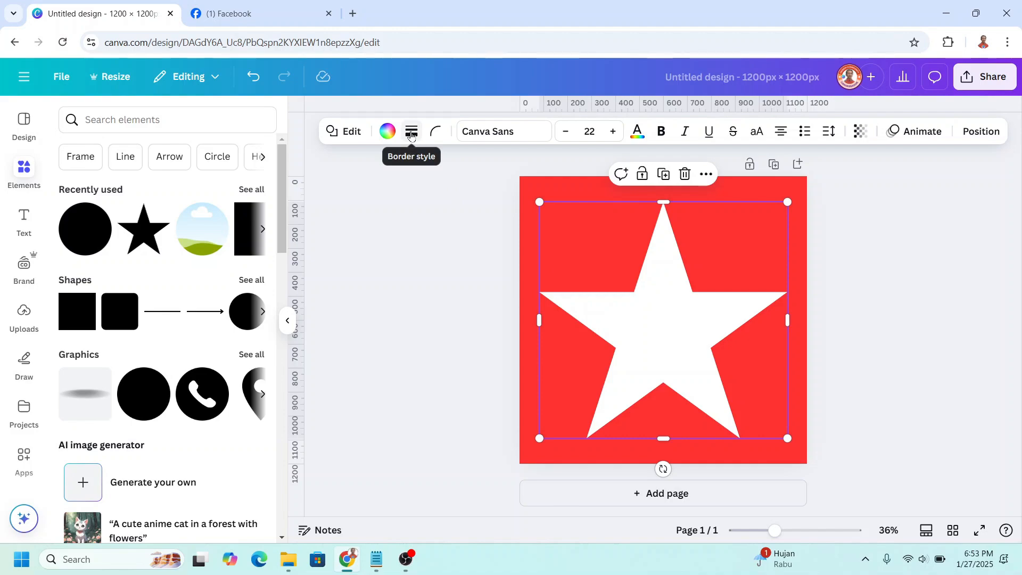
pyautogui.click(411, 135)
pyautogui.moveTo(330, 223); pyautogui.dragTo(346, 227)
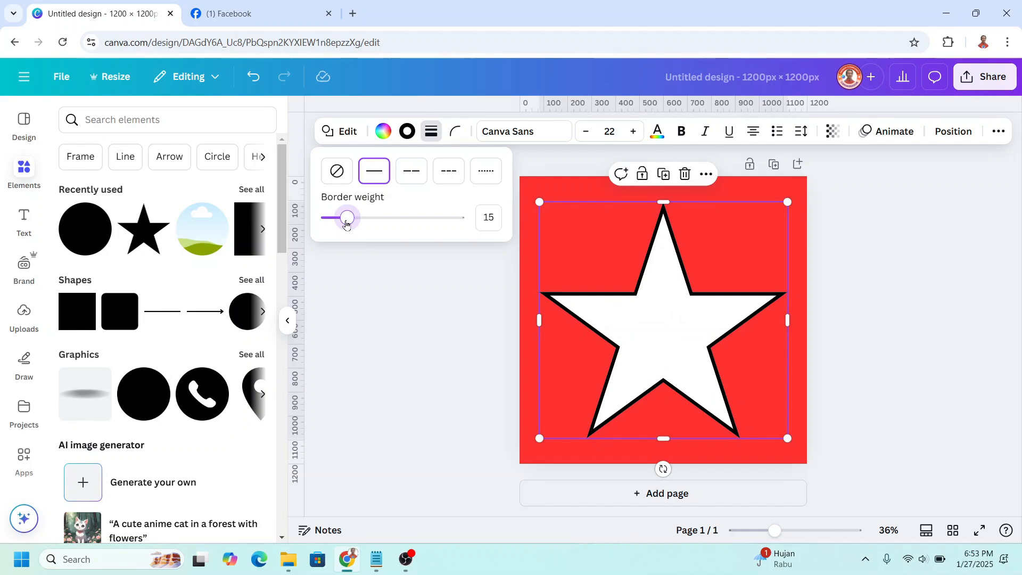
# Step: Add a circle, fill it black and shrink it to a small dot on the star's top point
pyautogui.click(236, 325)
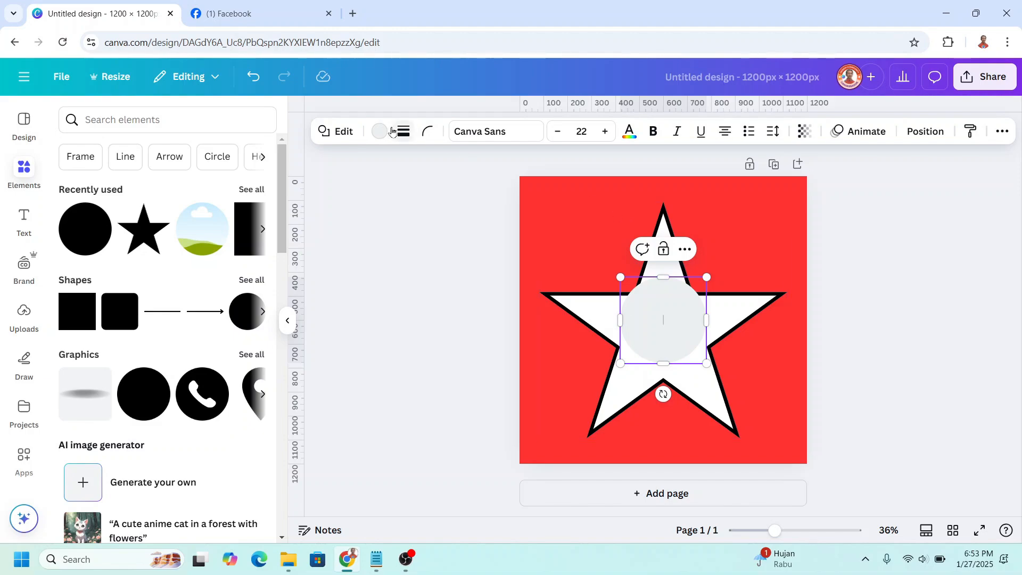
pyautogui.click(379, 131)
pyautogui.click(144, 215)
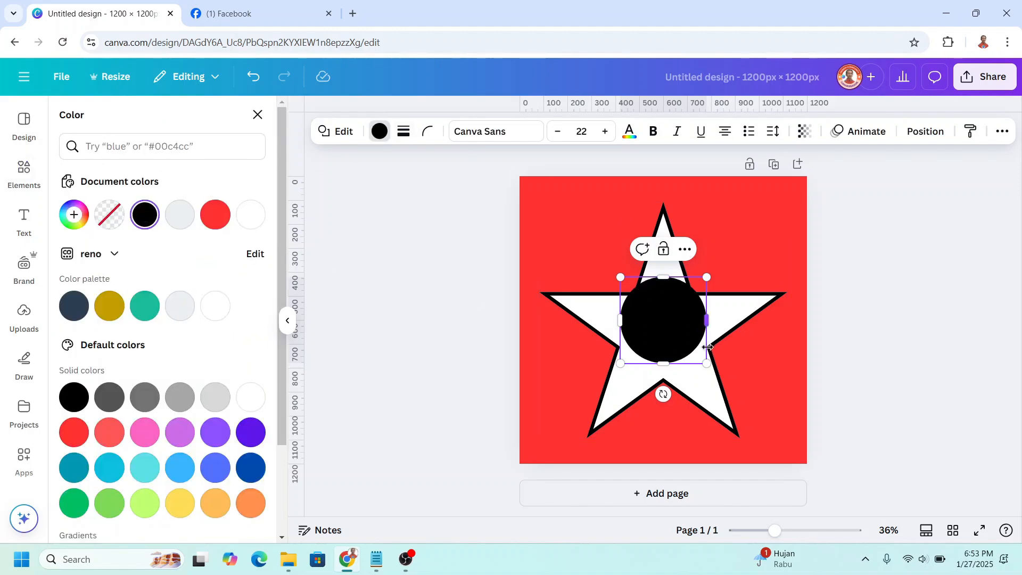
pyautogui.moveTo(708, 363); pyautogui.dragTo(678, 249)
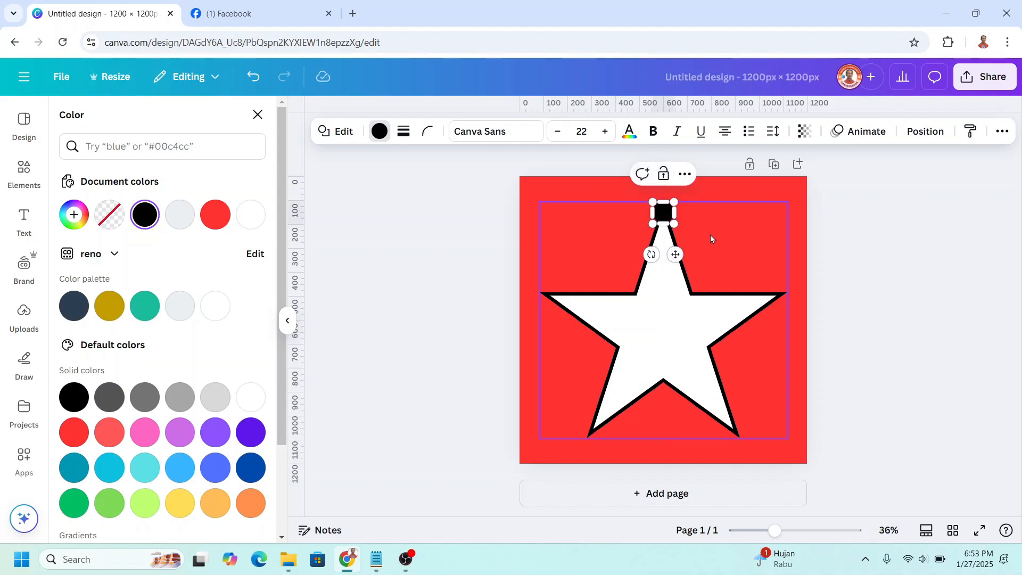
pyautogui.click(698, 232)
pyautogui.click(673, 211)
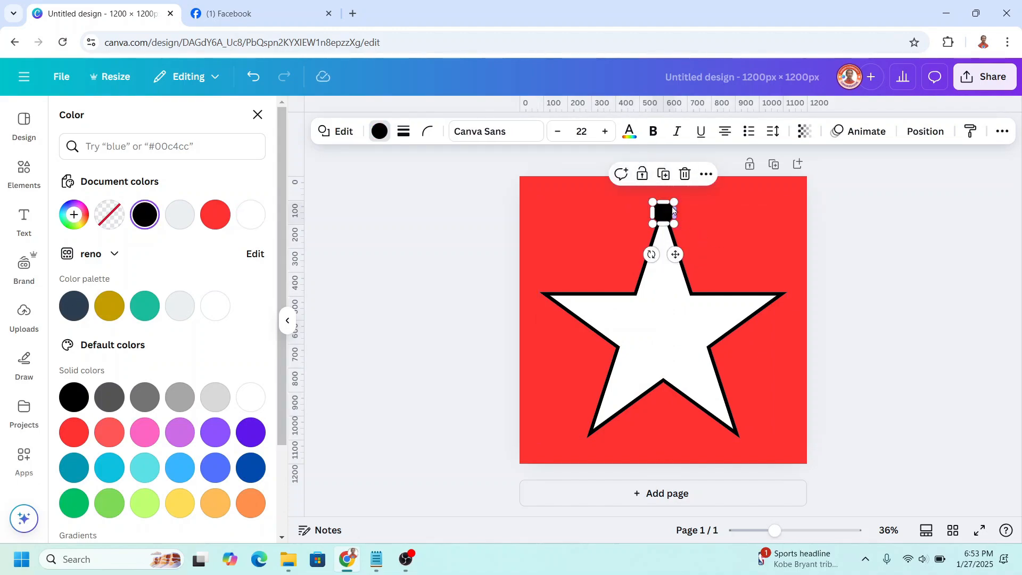
# Step: Duplicate the small black circle and place the copies on the star's other four points
pyautogui.click(664, 174)
pyautogui.moveTo(721, 284); pyautogui.dragTo(607, 474)
pyautogui.click(778, 258)
pyautogui.click(549, 258)
pyautogui.click(593, 390)
pyautogui.moveTo(609, 475); pyautogui.dragTo(653, 350)
# Step: Place an enlarged copy of a black circle over the star's centre and fill it light blue
pyautogui.click(737, 391)
pyautogui.moveTo(652, 319); pyautogui.dragTo(737, 426)
pyautogui.moveTo(713, 369); pyautogui.dragTo(686, 346)
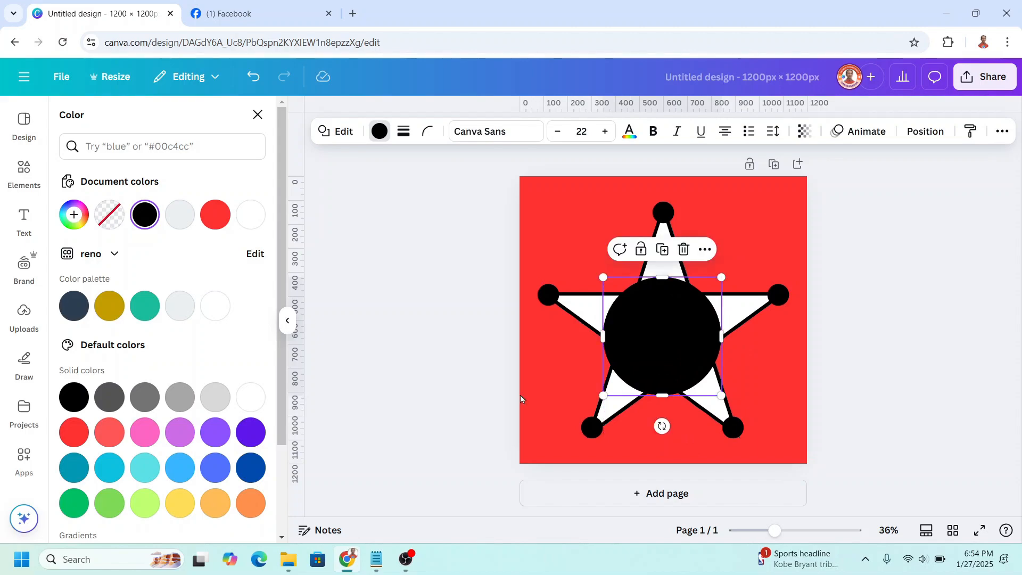
pyautogui.click(183, 468)
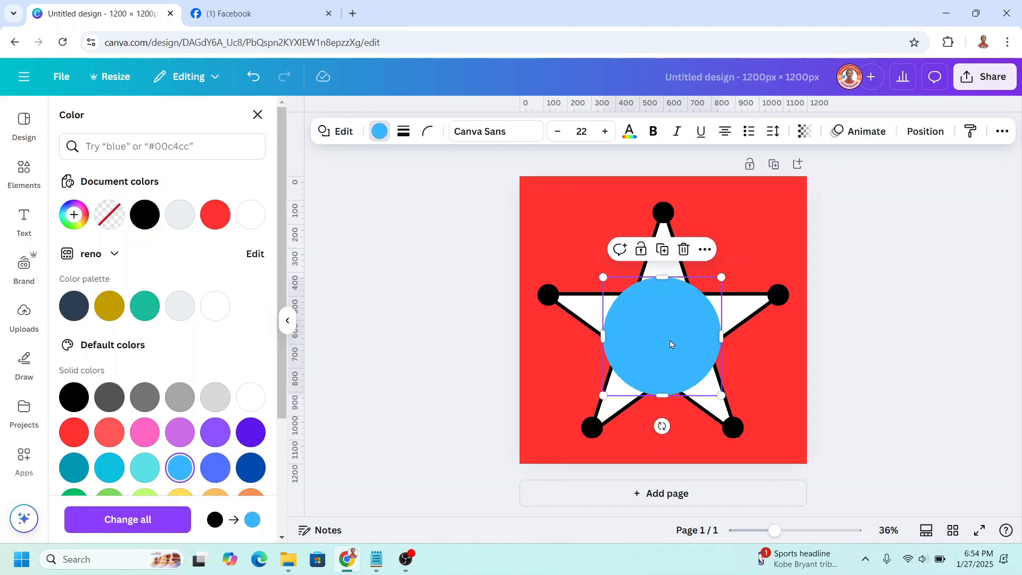
pyautogui.press('Escape')
# Step: Add a subheading reading "COMM. OF" on the blue circle and colour it light grey
pyautogui.click(23, 218)
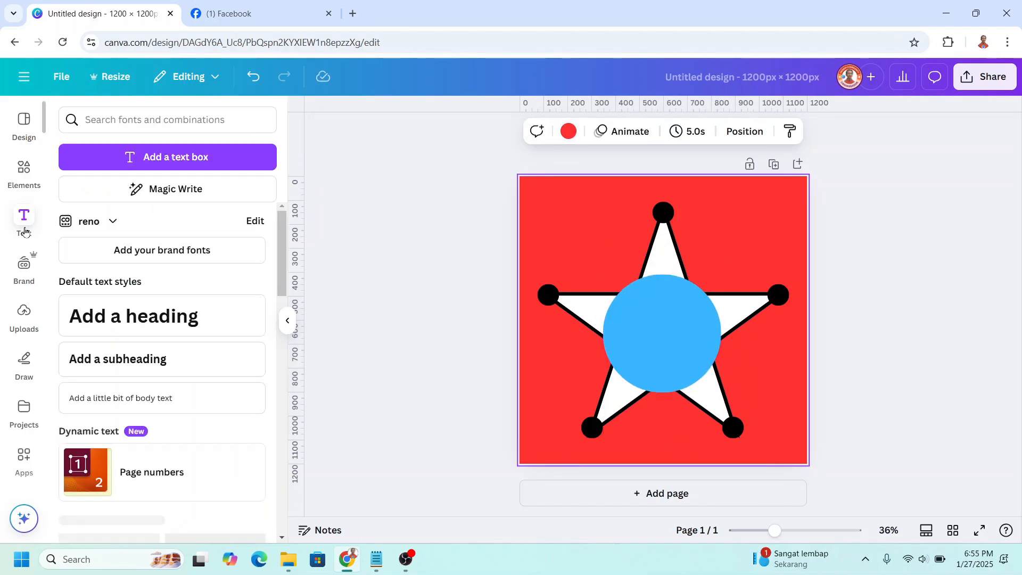
pyautogui.click(139, 361)
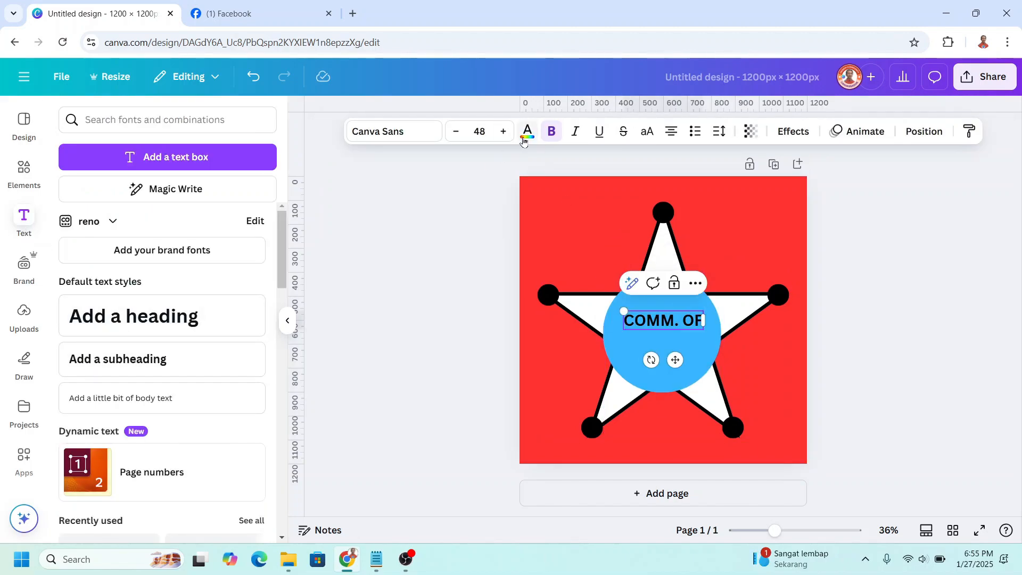
pyautogui.hotkey('ctrl', 'a')
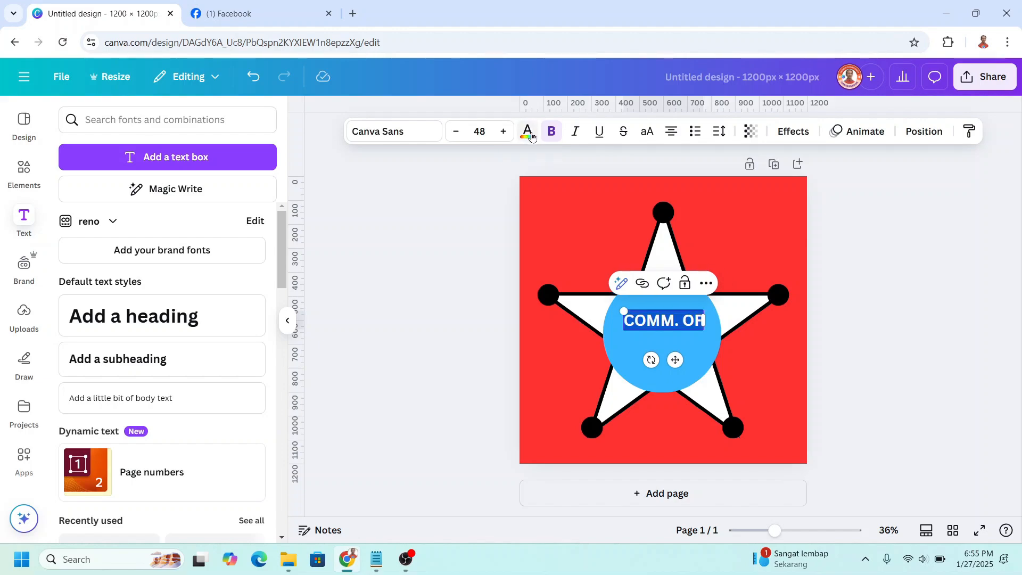
pyautogui.click(527, 132)
pyautogui.click(187, 311)
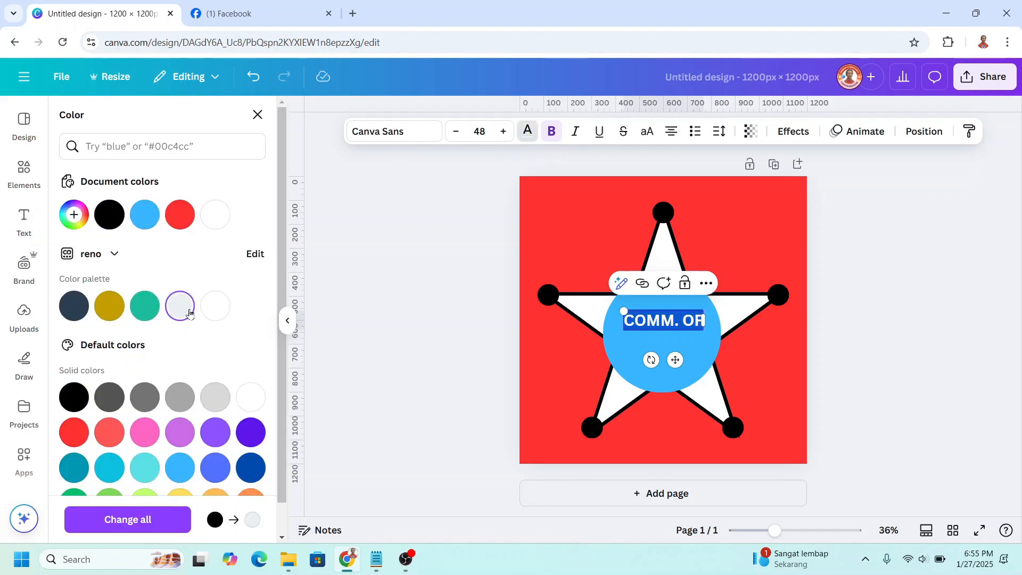
pyautogui.click(688, 352)
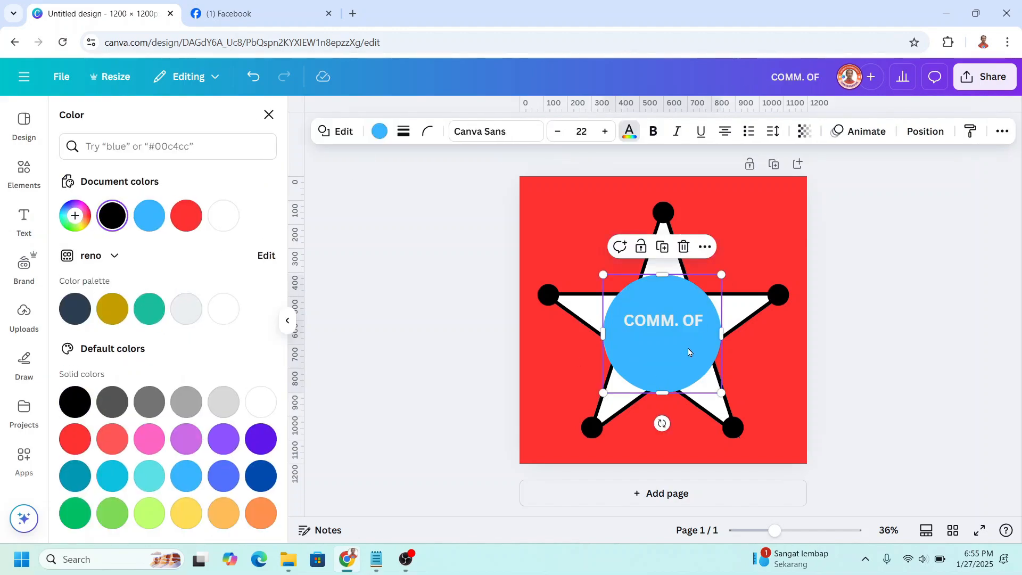
# Step: Apply the Curve effect at 75 to "COMM. OF" and position it along the inside of the blue circle's upper edge
pyautogui.click(675, 322)
pyautogui.click(794, 131)
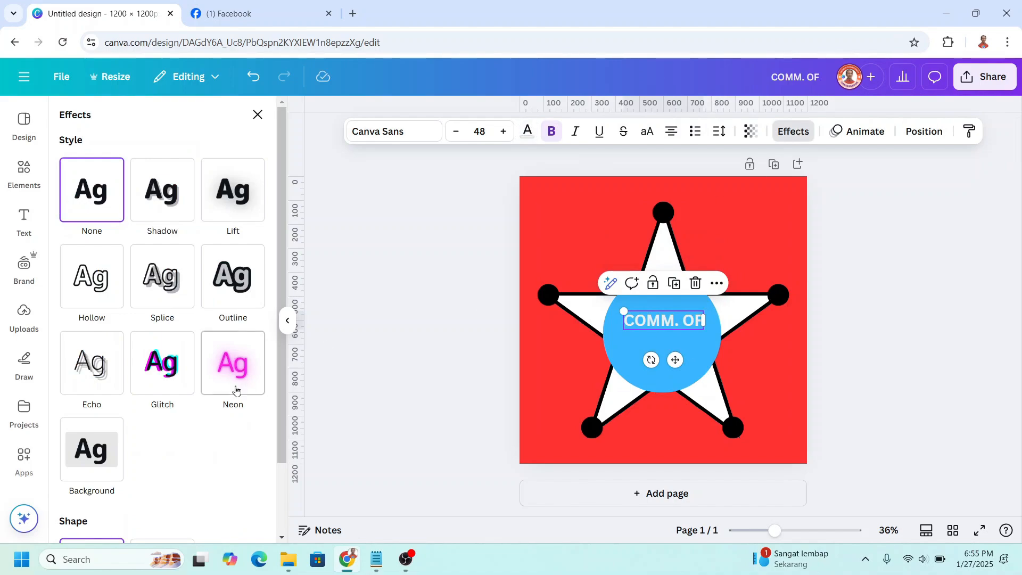
pyautogui.scroll(-2, 173, 411)
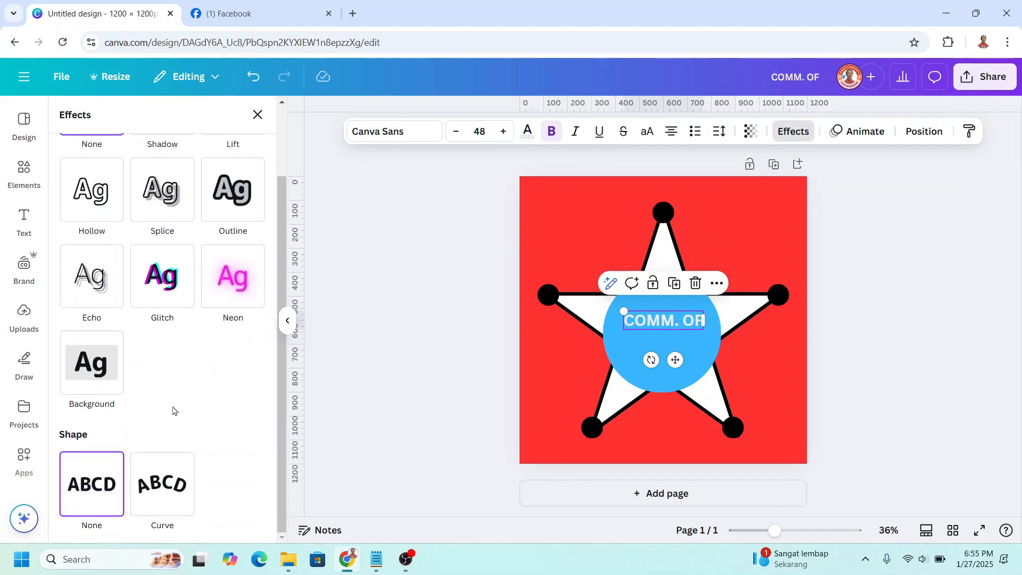
pyautogui.click(170, 487)
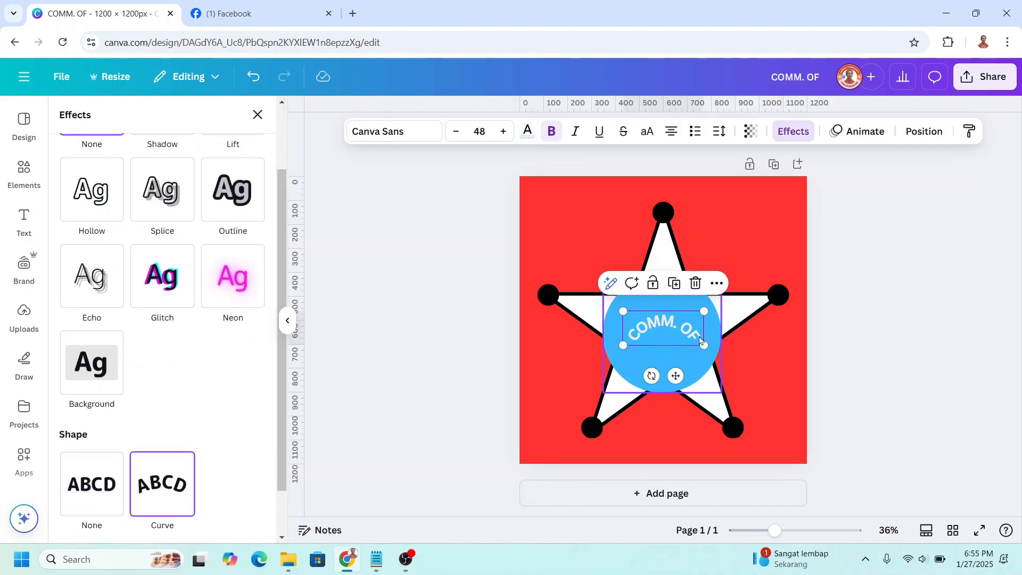
pyautogui.moveTo(679, 322); pyautogui.dragTo(677, 305)
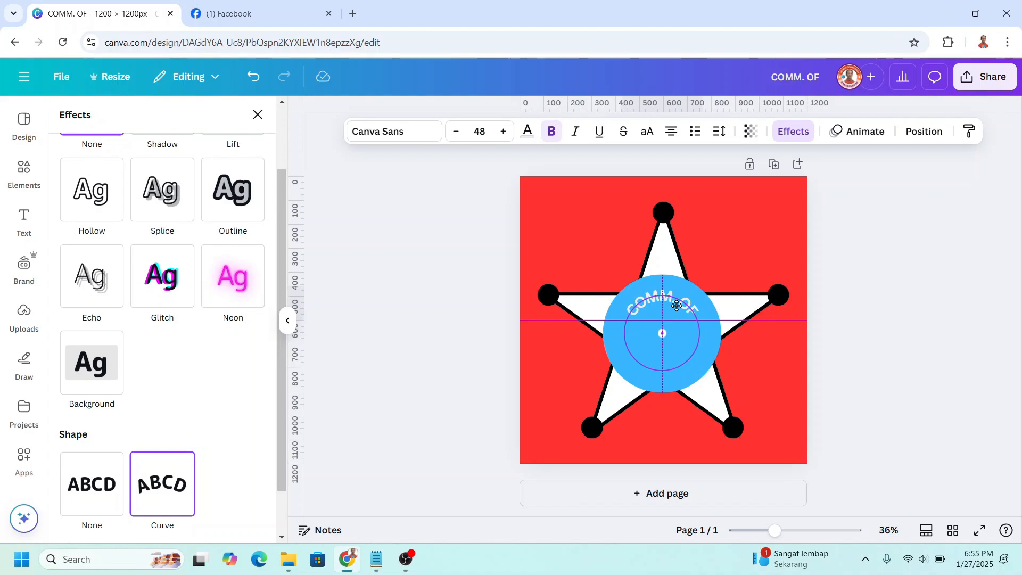
pyautogui.moveTo(677, 305); pyautogui.dragTo(676, 300)
pyautogui.scroll(-1, 242, 473)
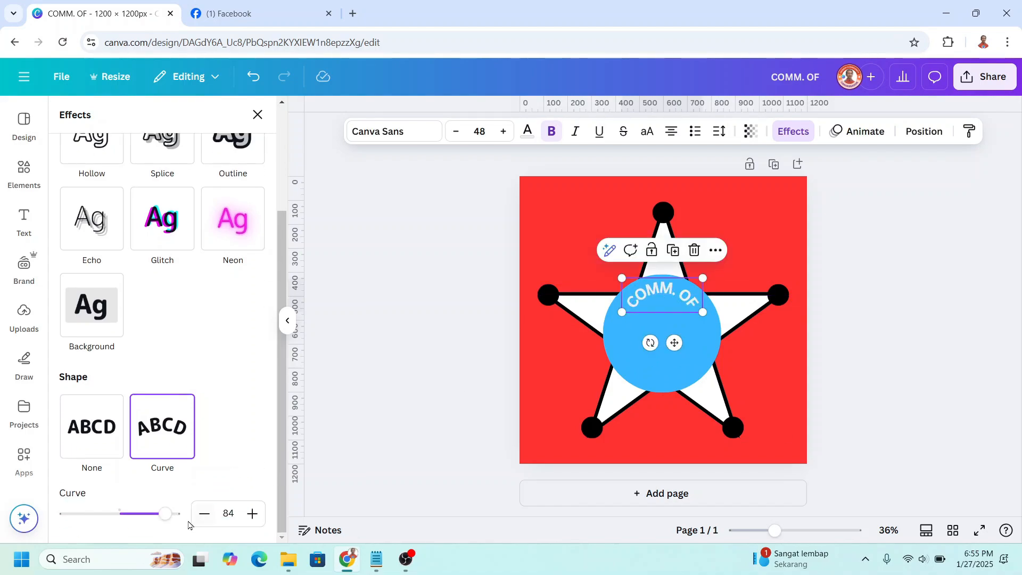
pyautogui.moveTo(166, 515); pyautogui.dragTo(161, 515)
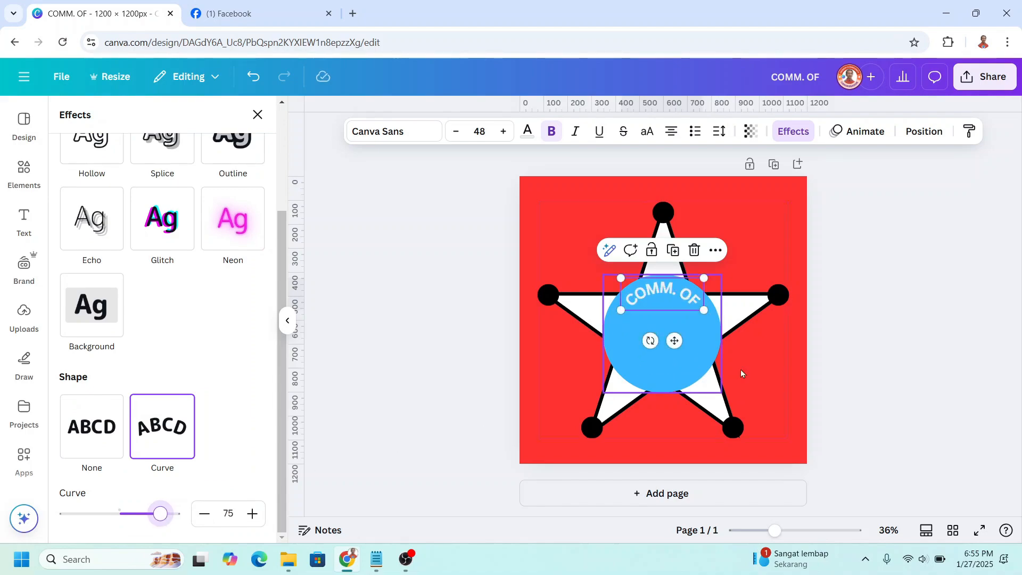
# Step: Duplicate the curved "COMM. OF" text, move the copy to the lower half of the blue circle and change it to "KENTUCKY"
pyautogui.click(673, 251)
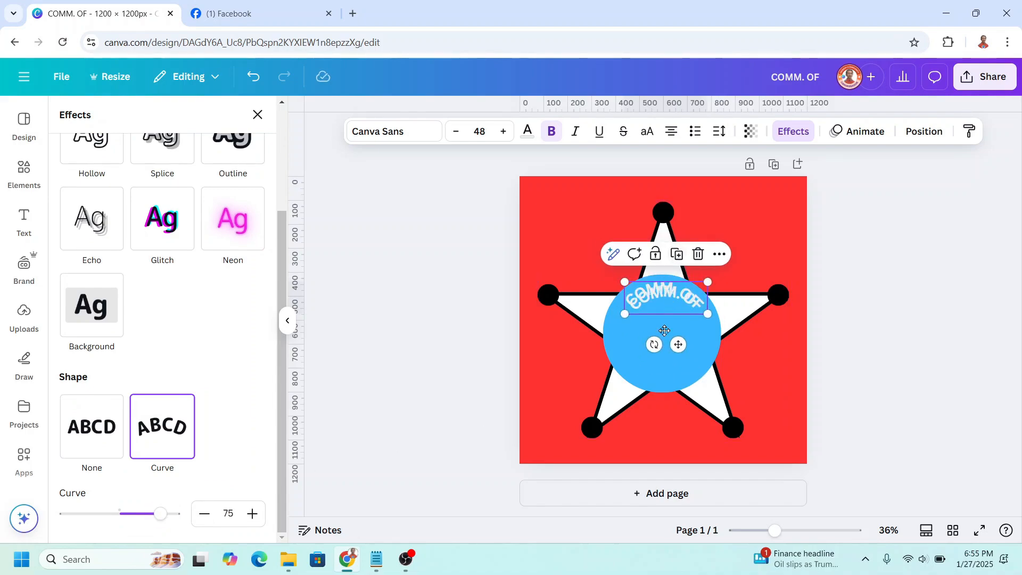
pyautogui.moveTo(664, 330); pyautogui.dragTo(660, 382)
pyautogui.doubleClick(677, 344)
pyautogui.write('KENTUCKY')
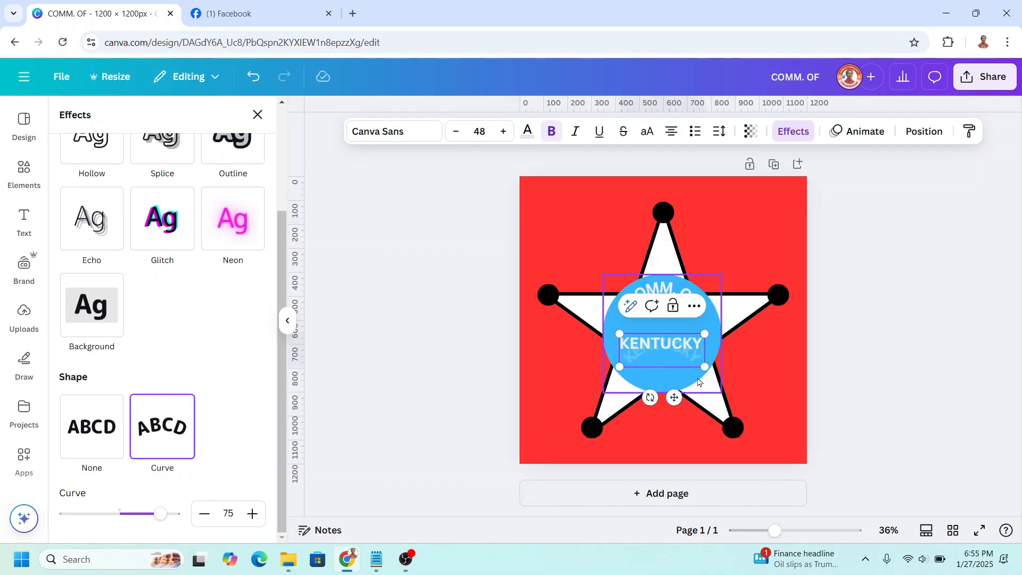
pyautogui.press('Escape')
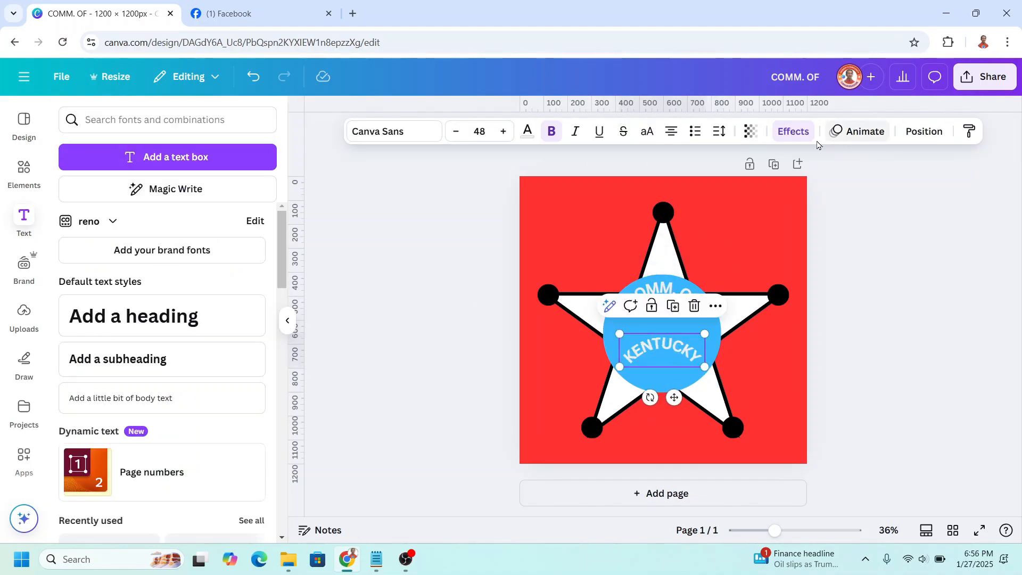
# Step: Set the Curve effect on "KENTUCKY" to -74 and position it along the inside of the blue circle's lower edge
pyautogui.click(794, 131)
pyautogui.scroll(-3, 183, 388)
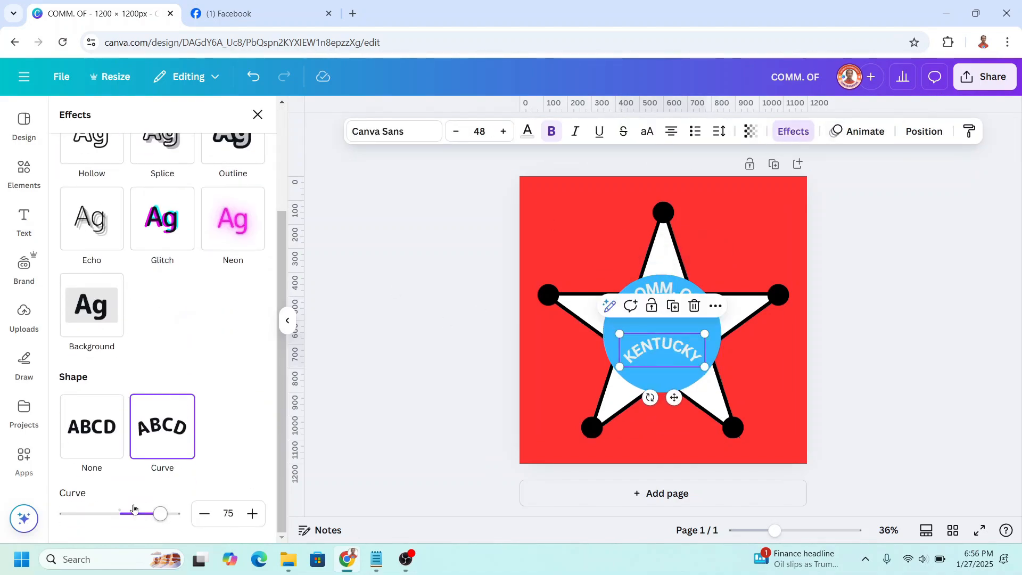
pyautogui.moveTo(159, 514); pyautogui.dragTo(85, 514)
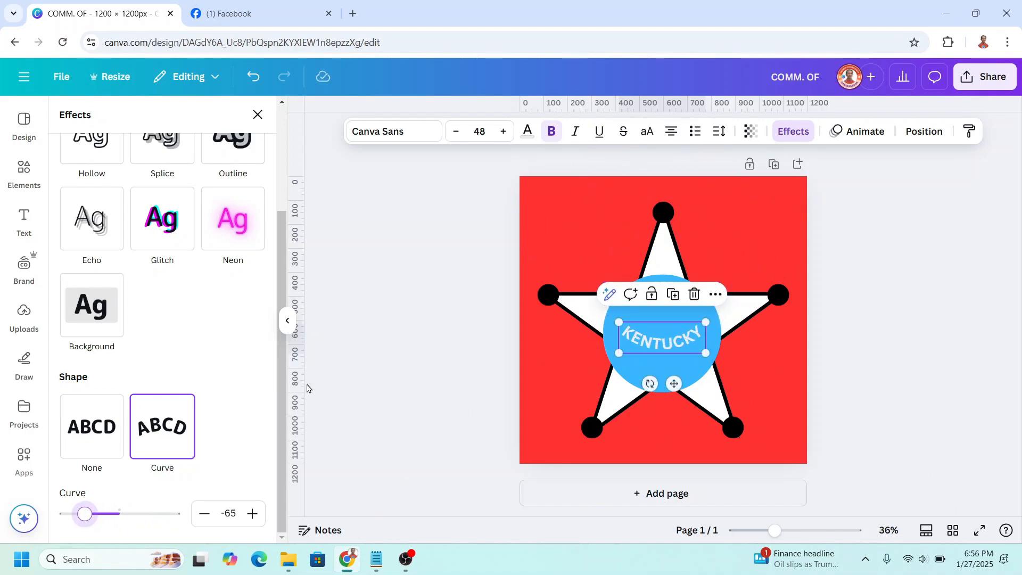
pyautogui.moveTo(674, 383); pyautogui.dragTo(677, 419)
pyautogui.moveTo(76, 515); pyautogui.dragTo(79, 514)
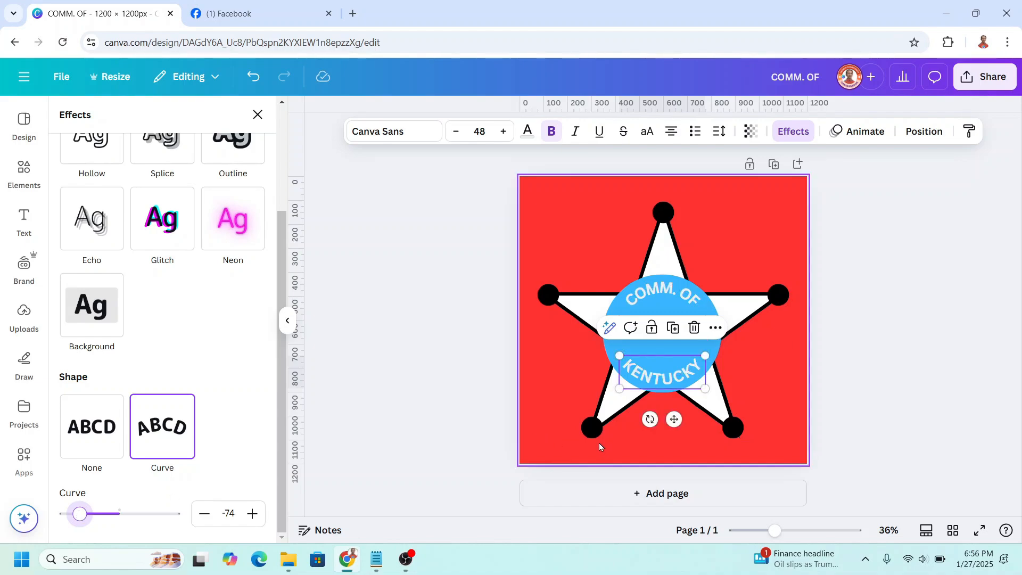
pyautogui.click(728, 408)
# Step: Add a second page and place the uploaded Commonwealth of Kentucky seal on it, enlarged to fill the page
pyautogui.click(701, 498)
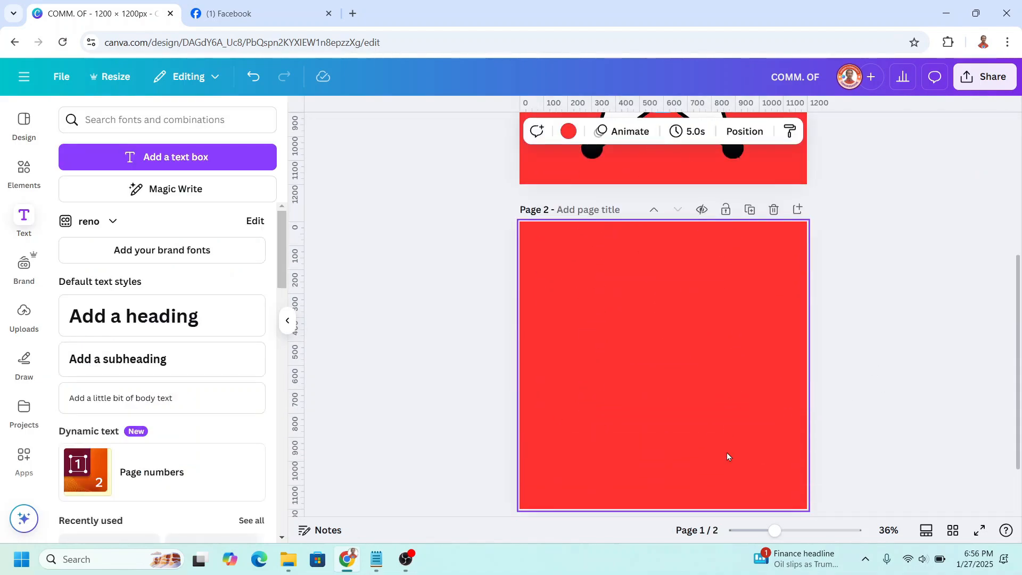
pyautogui.click(24, 317)
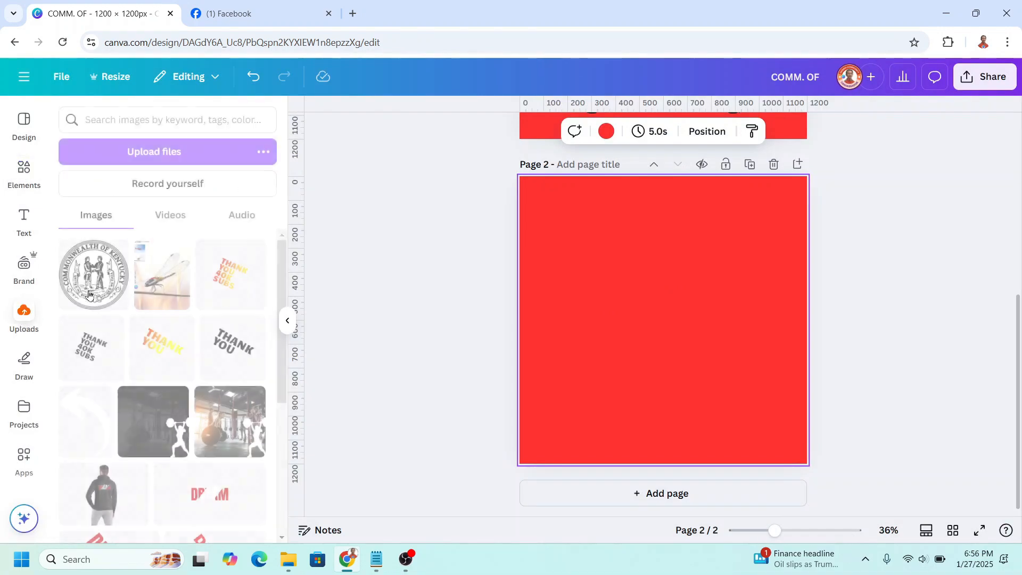
pyautogui.moveTo(93, 277); pyautogui.dragTo(595, 207)
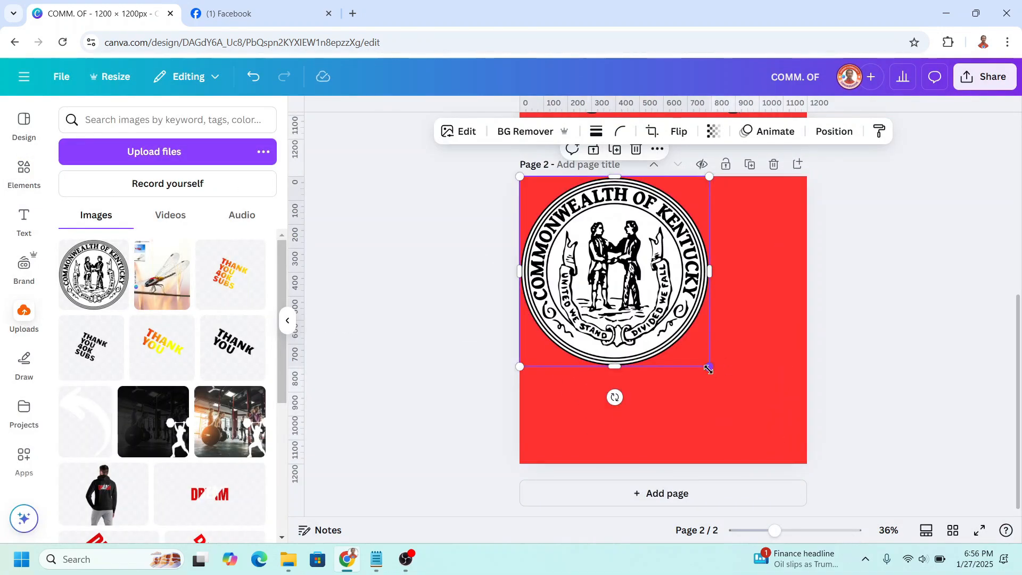
pyautogui.moveTo(711, 367); pyautogui.dragTo(799, 472)
# Step: Remove the seal's background and erase its outer rings, circular lettering and scroll ornaments, keeping only the two figures and the motto banner
pyautogui.click(532, 132)
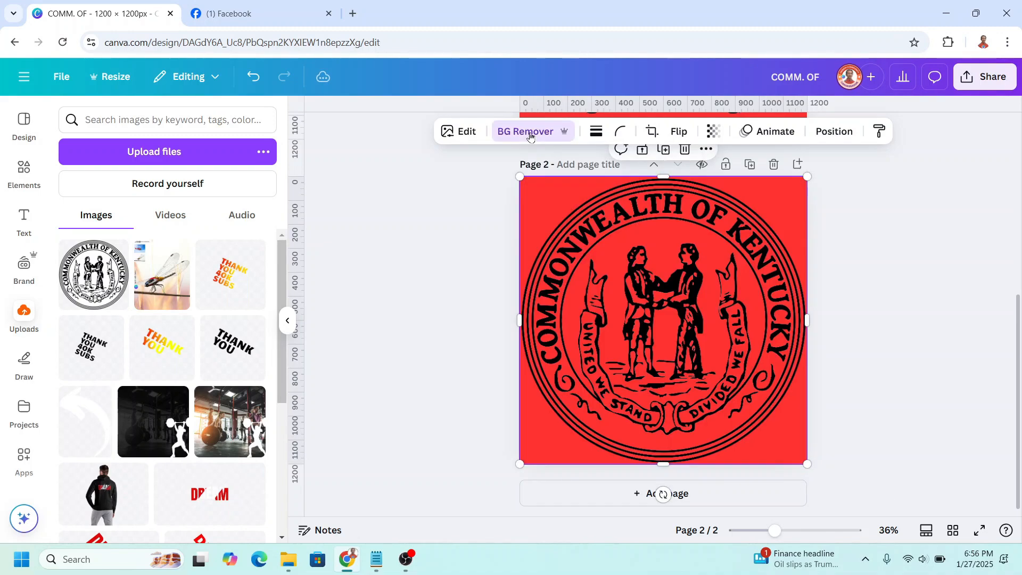
pyautogui.click(530, 136)
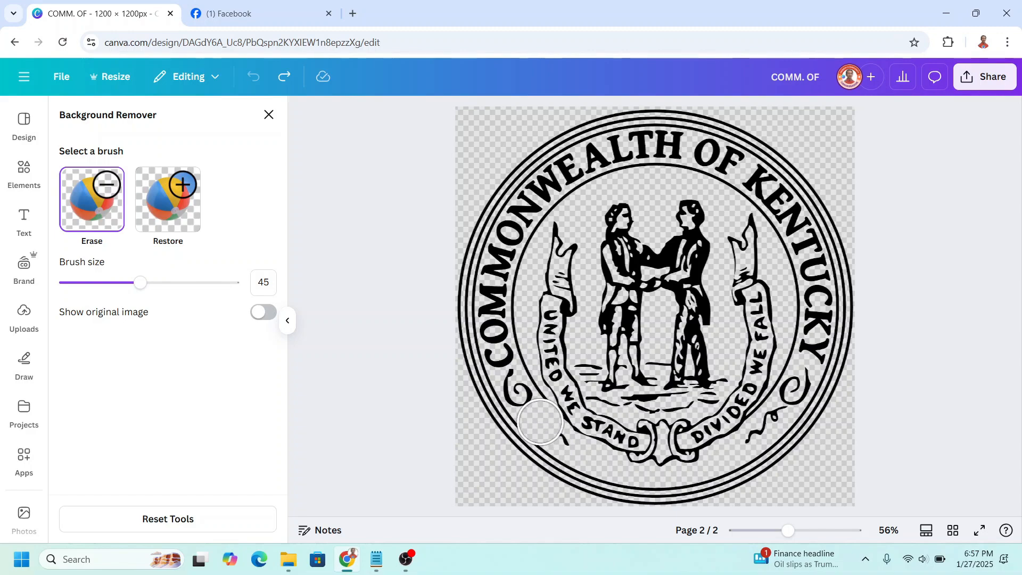
pyautogui.moveTo(540, 422); pyautogui.dragTo(502, 350)
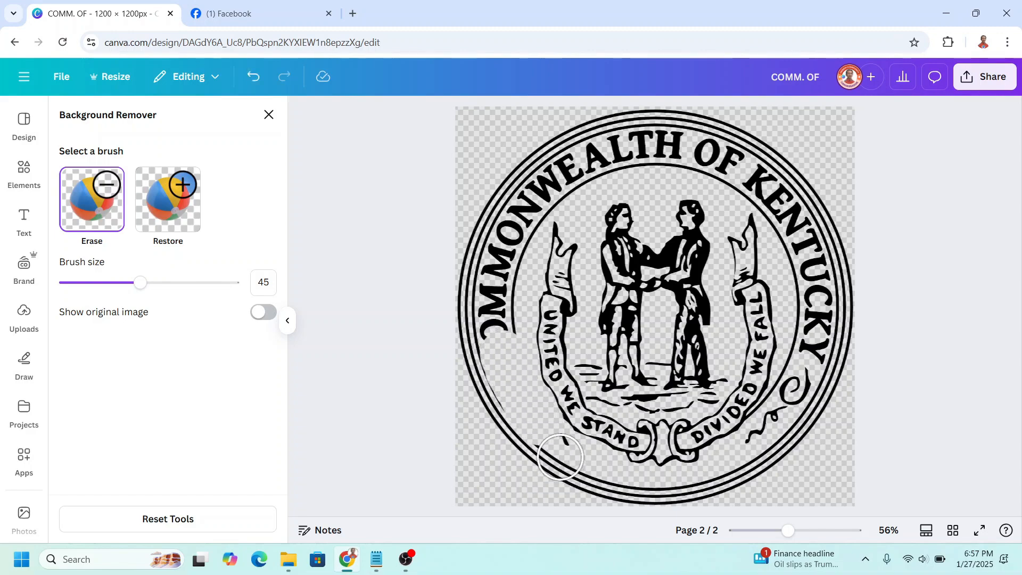
pyautogui.moveTo(560, 456)
pyautogui.mouseDown()
pyautogui.moveTo(487, 389)
pyautogui.moveTo(478, 224)
pyautogui.moveTo(503, 318)
pyautogui.moveTo(519, 205)
pyautogui.moveTo(510, 177)
pyautogui.moveTo(693, 127)
pyautogui.moveTo(831, 330)
pyautogui.moveTo(767, 437)
pyautogui.moveTo(688, 489)
pyautogui.mouseUp()
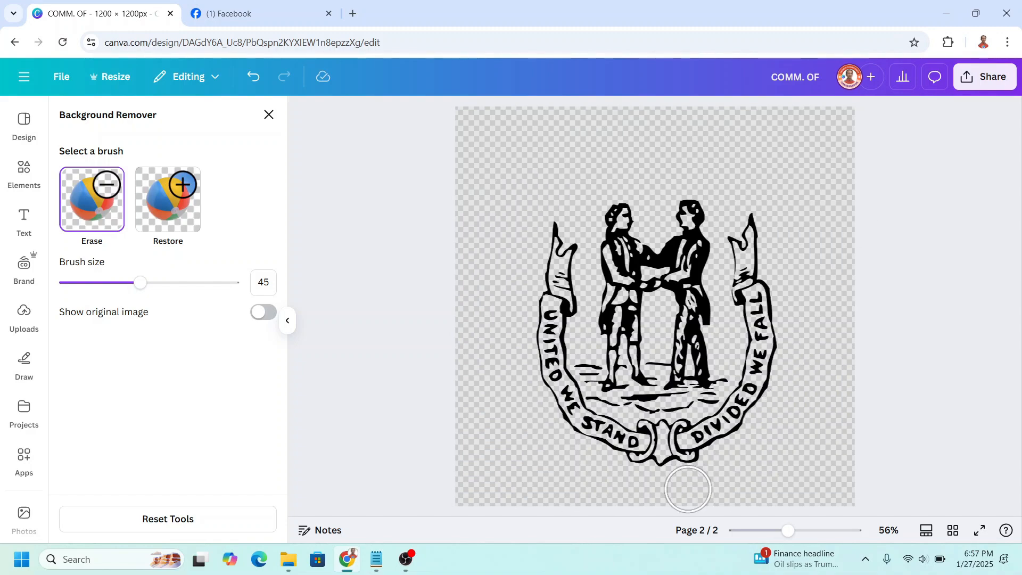
pyautogui.click(268, 115)
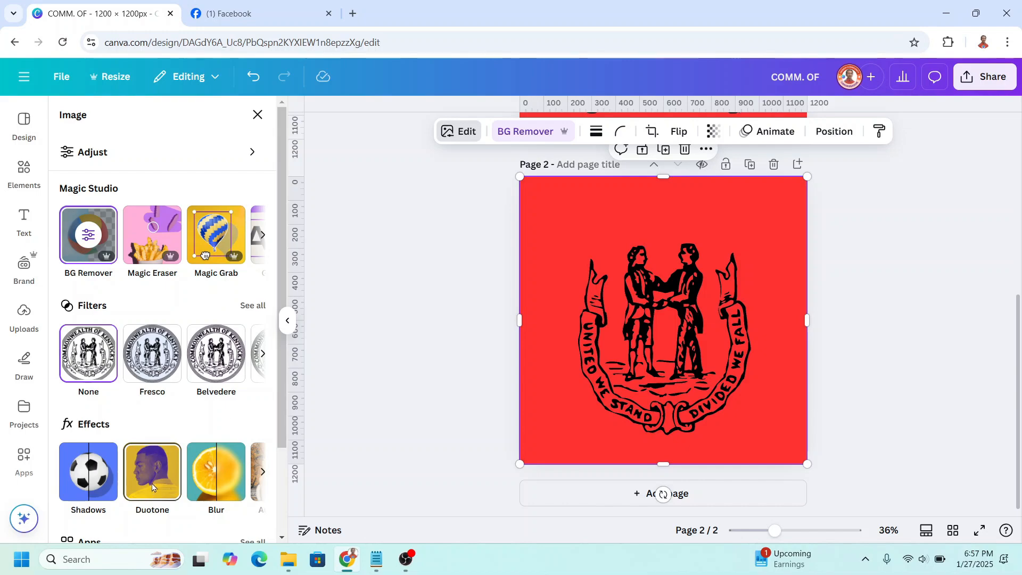
# Step: Apply a custom Duotone effect to the seal with the shadows colour #ECF0F1 sampled from the "KENTUCKY" lettering
pyautogui.click(153, 471)
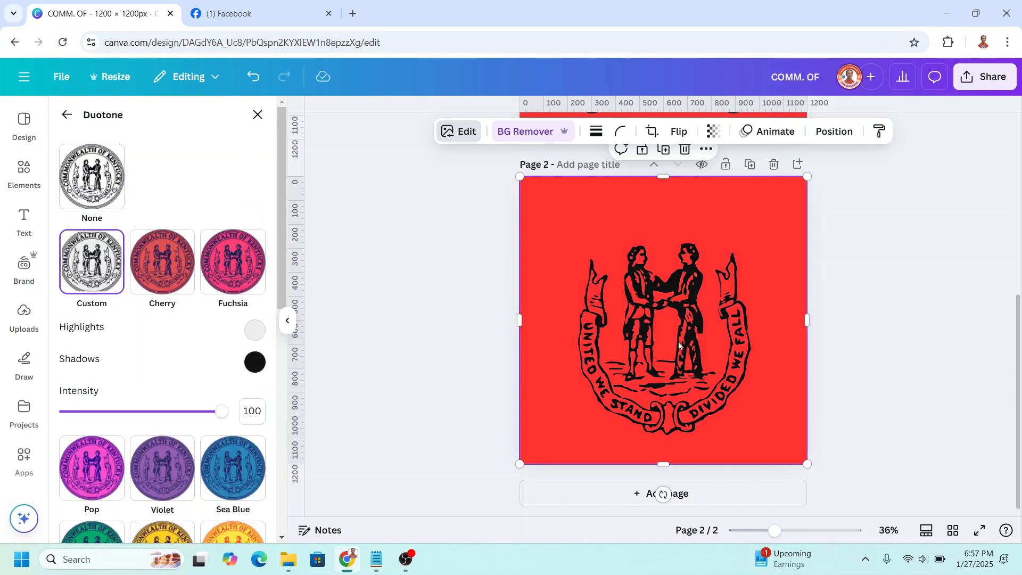
pyautogui.scroll(5, 649, 351)
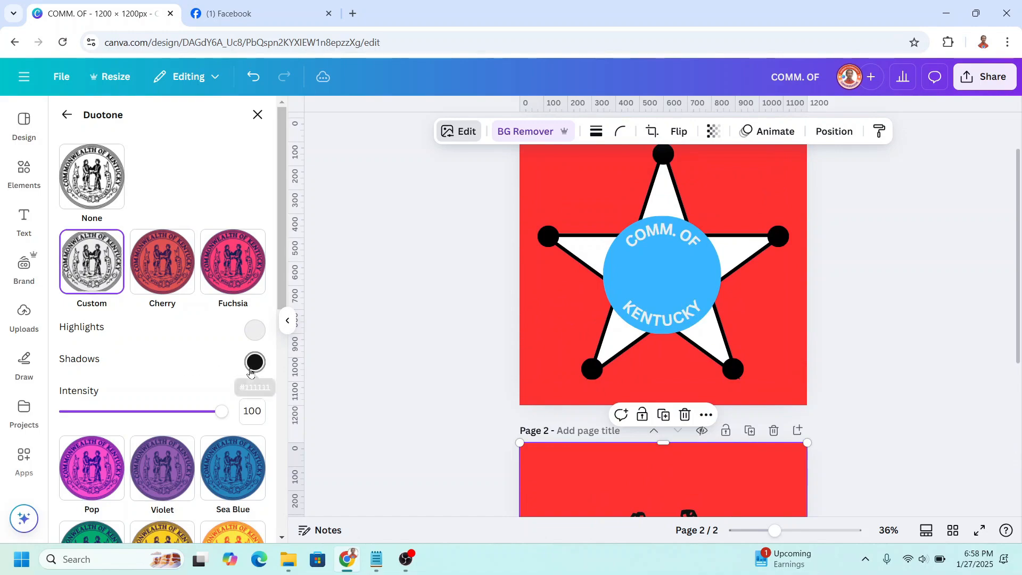
pyautogui.click(258, 363)
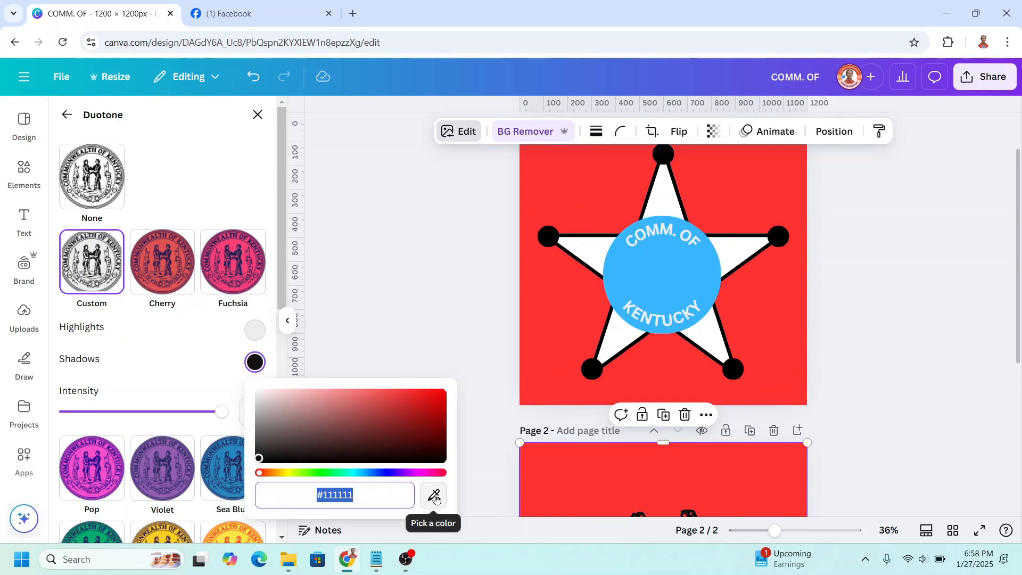
pyautogui.click(433, 495)
pyautogui.click(634, 331)
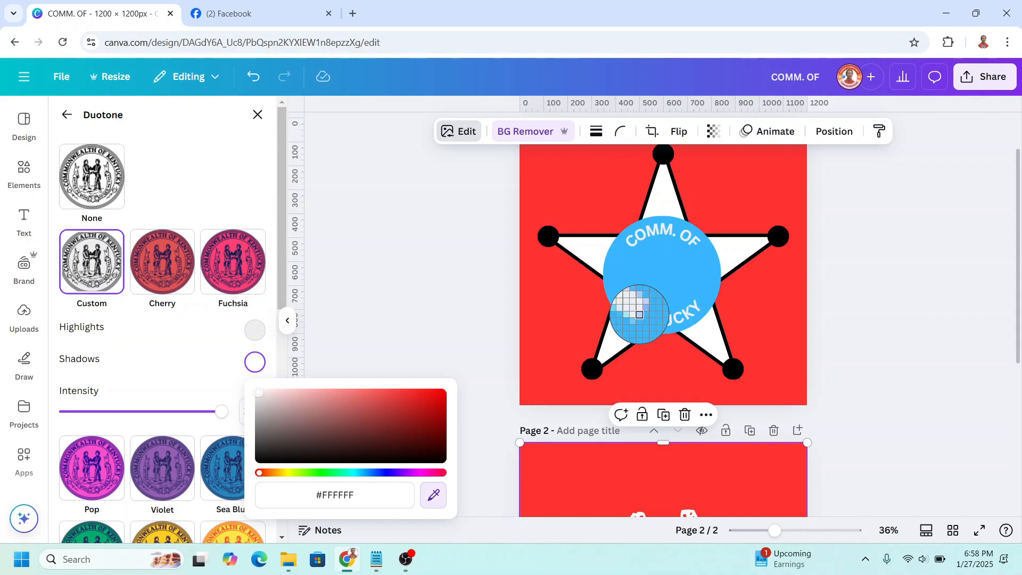
pyautogui.click(638, 314)
pyautogui.scroll(-3, 733, 441)
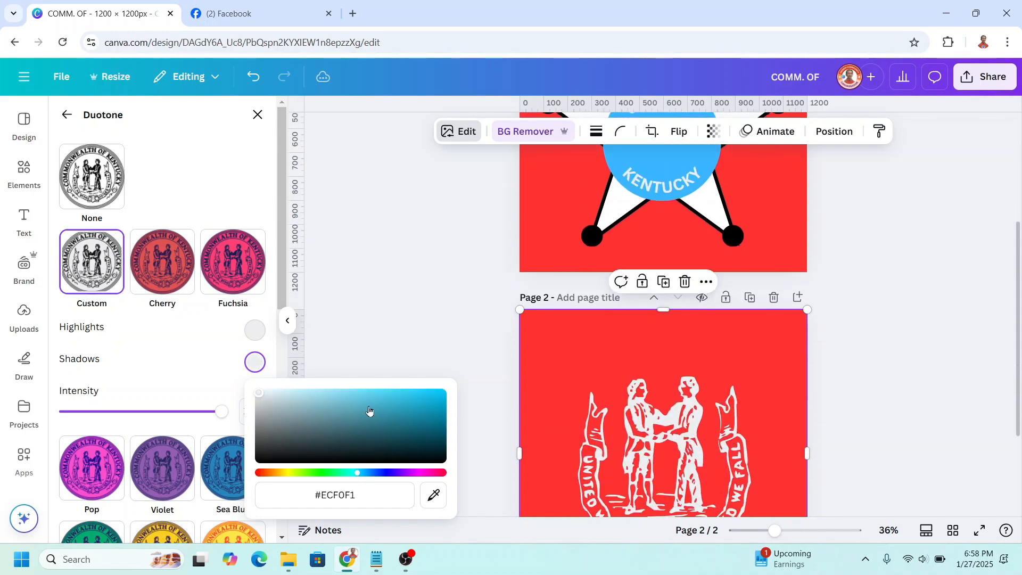
# Step: Set the seal's duotone highlights to the light grey sampled from the "KENTUCKY" lettering
pyautogui.click(256, 331)
pyautogui.click(260, 334)
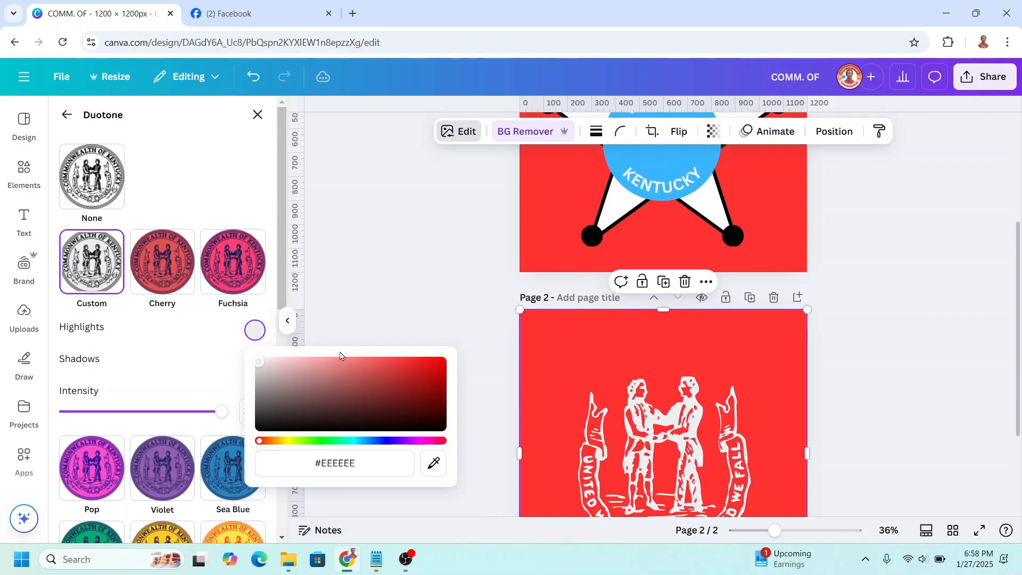
pyautogui.click(433, 464)
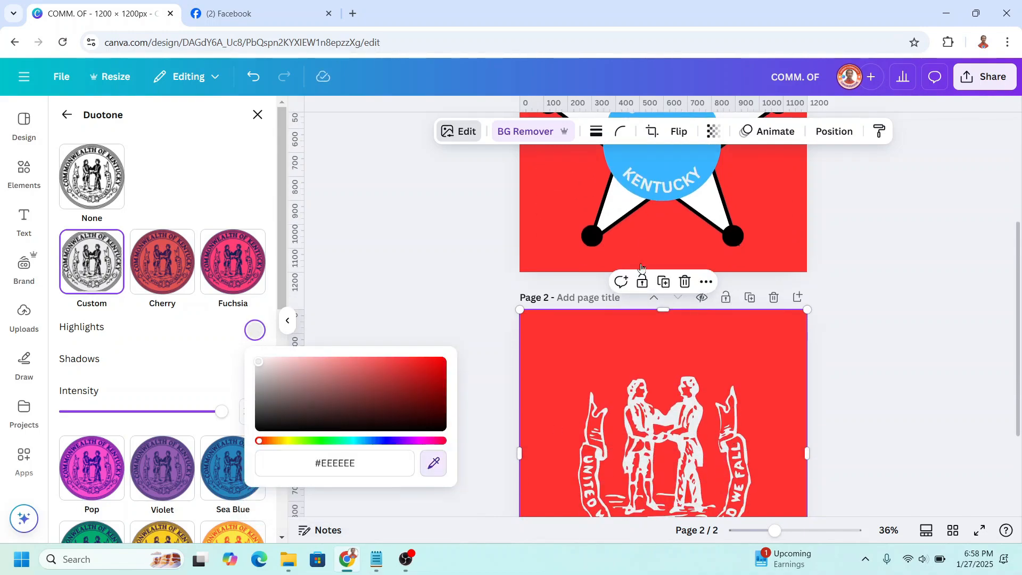
pyautogui.click(663, 189)
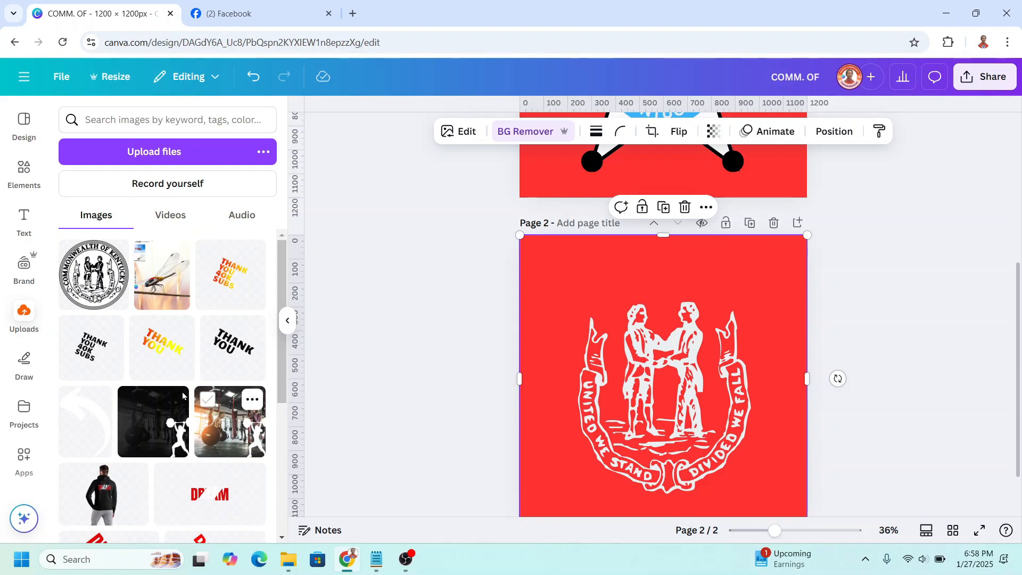
# Step: Set up the drawing marker with the light grey #ECF0F1 sampled from the seal's figures
pyautogui.click(24, 362)
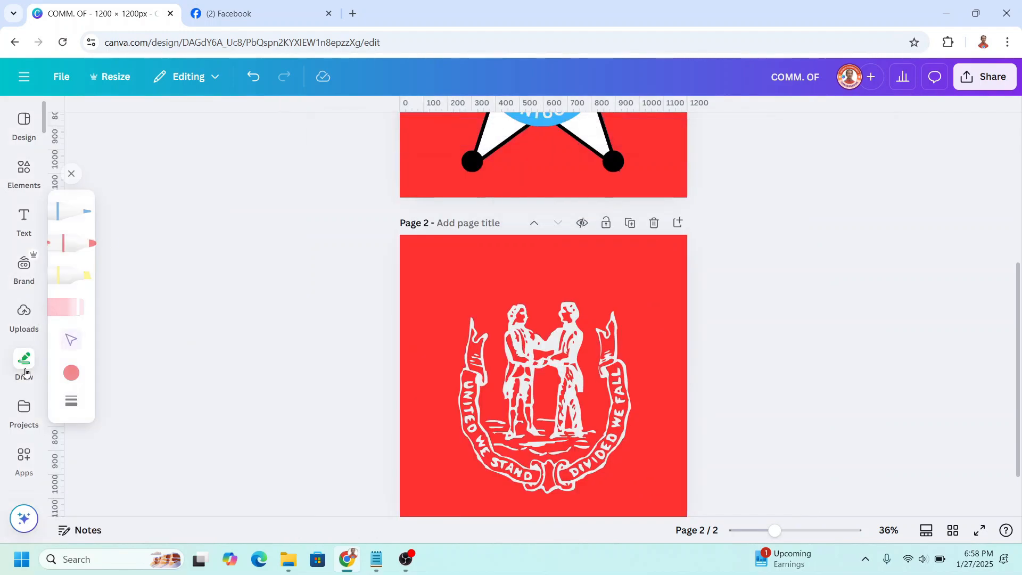
pyautogui.click(73, 375)
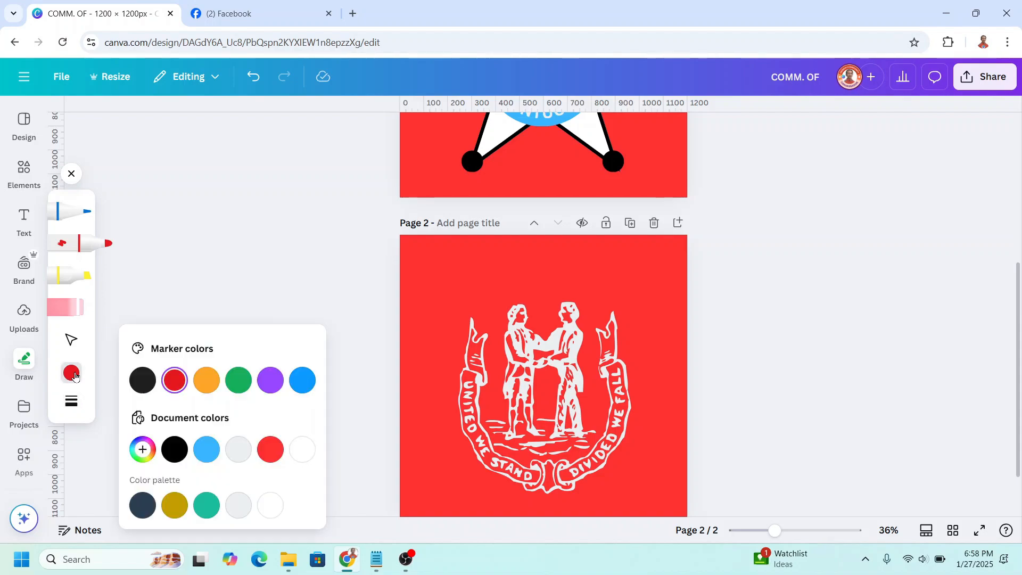
pyautogui.click(142, 450)
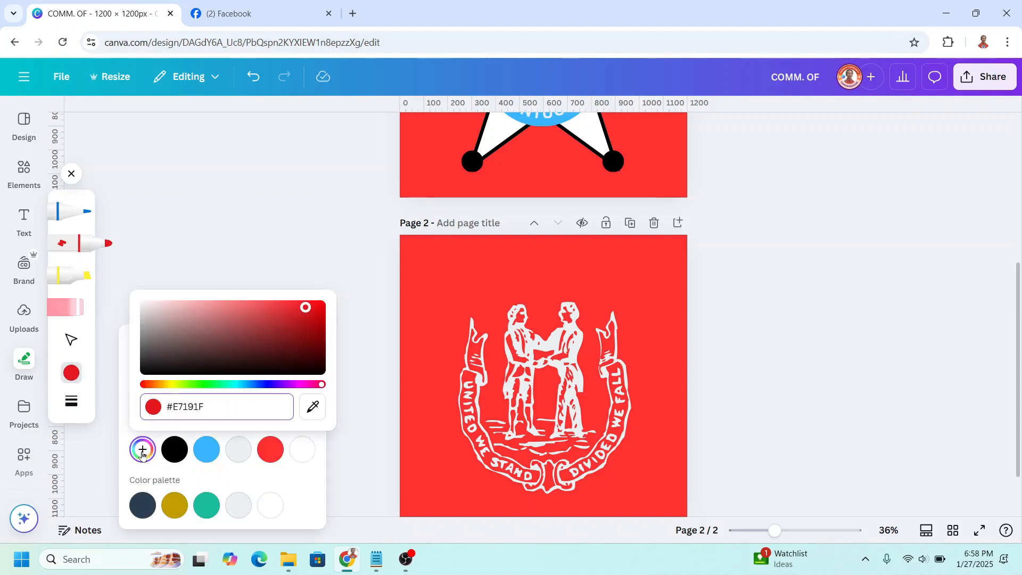
pyautogui.click(313, 408)
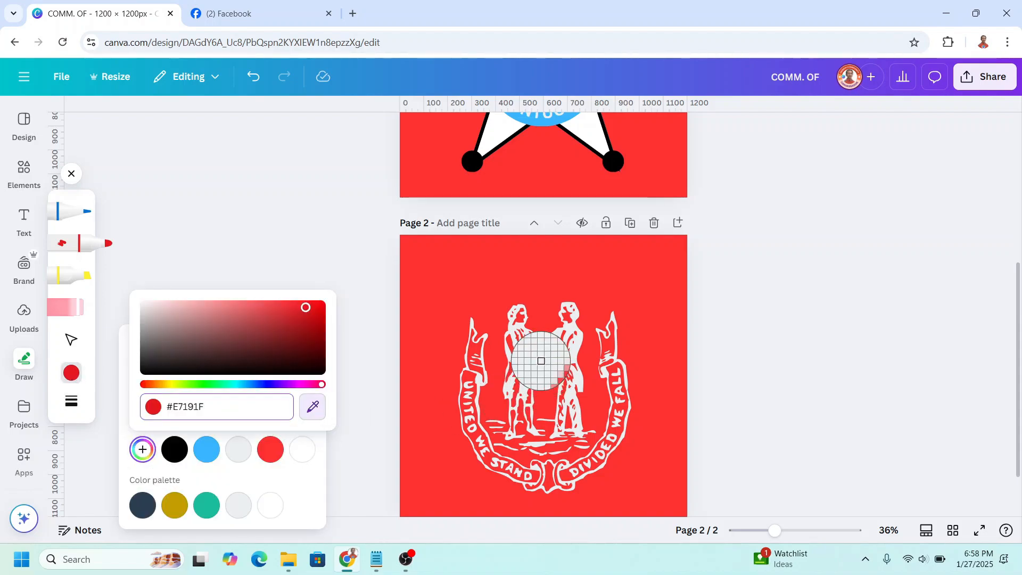
pyautogui.click(543, 360)
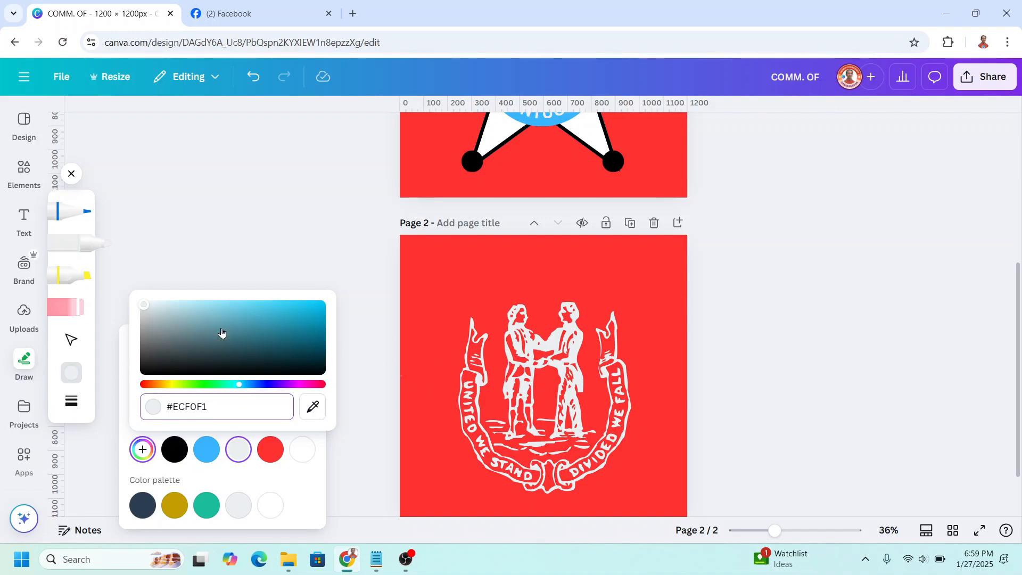
pyautogui.click(89, 251)
pyautogui.click(88, 252)
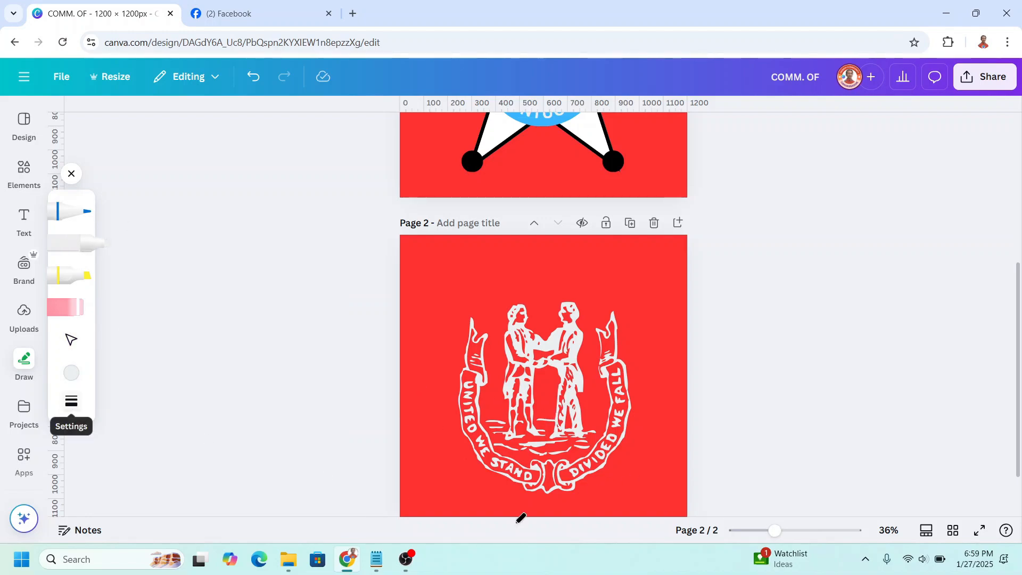
# Step: Set the marker weight to 15 and fill in the upper tips of both ribbon ends on the seal
pyautogui.click(797, 532)
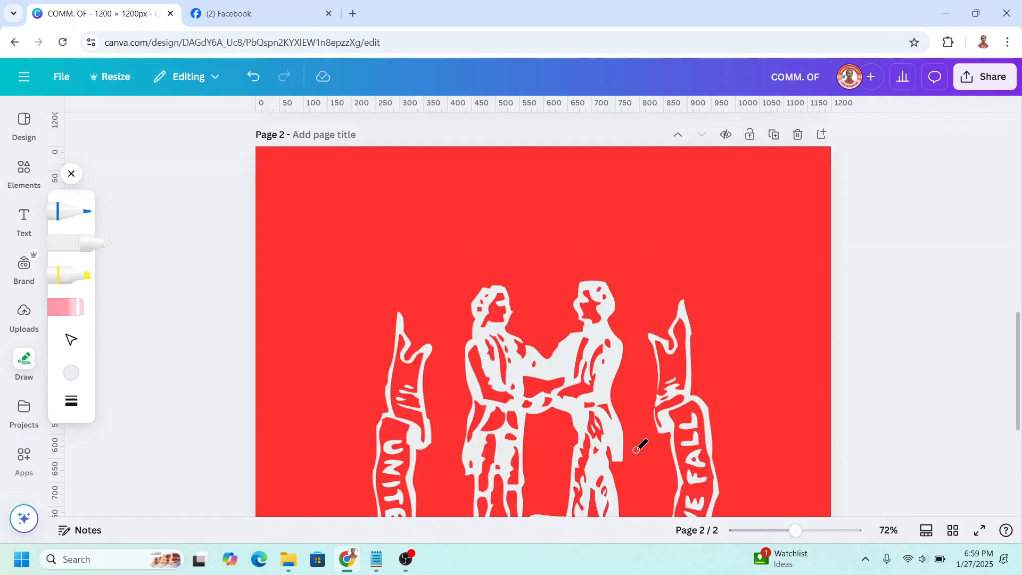
pyautogui.scroll(-5, 640, 447)
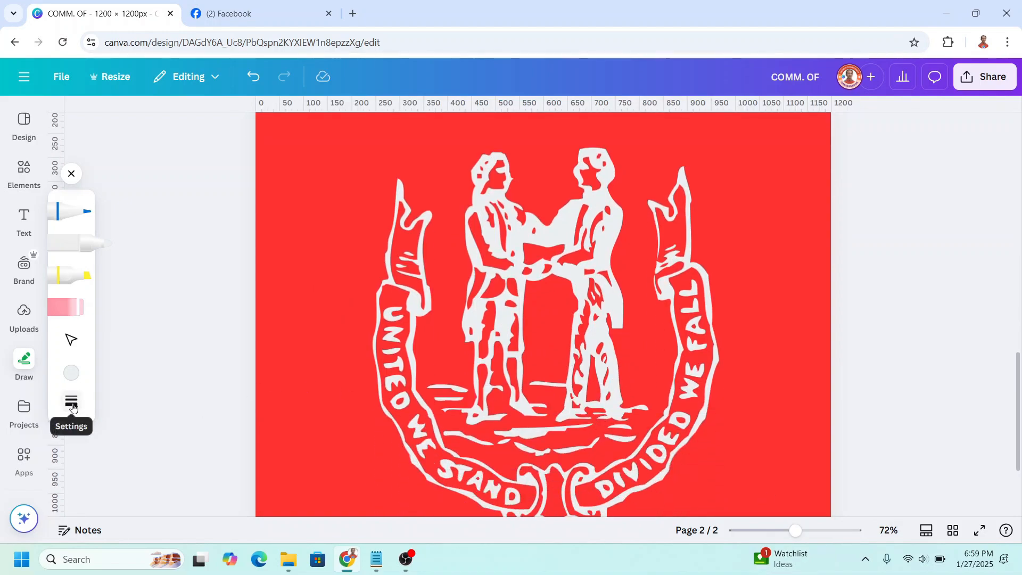
pyautogui.click(73, 403)
pyautogui.moveTo(147, 421)
pyautogui.mouseDown()
pyautogui.moveTo(159, 417)
pyautogui.moveTo(150, 417)
pyautogui.mouseUp()
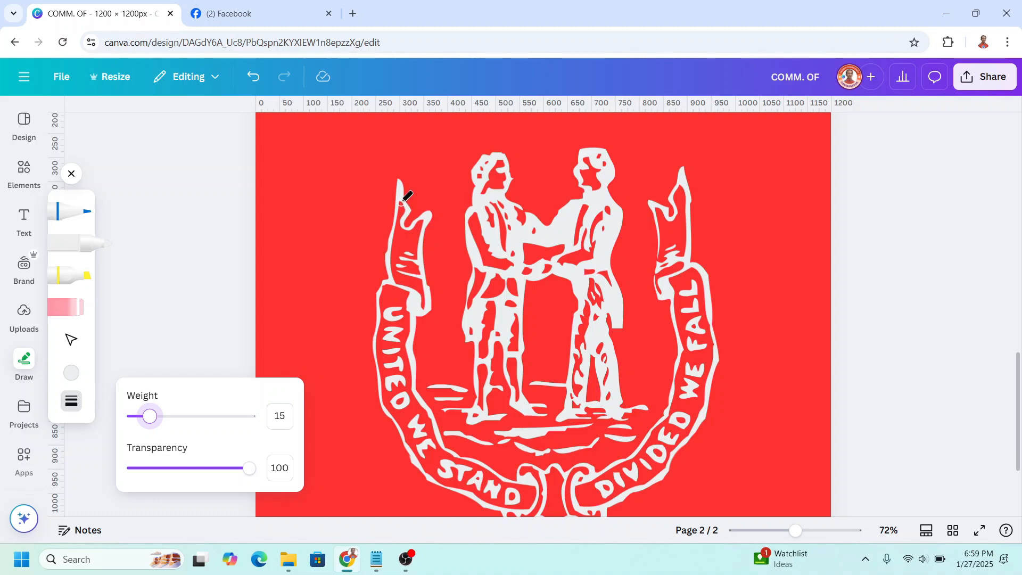
pyautogui.moveTo(402, 203); pyautogui.dragTo(402, 208)
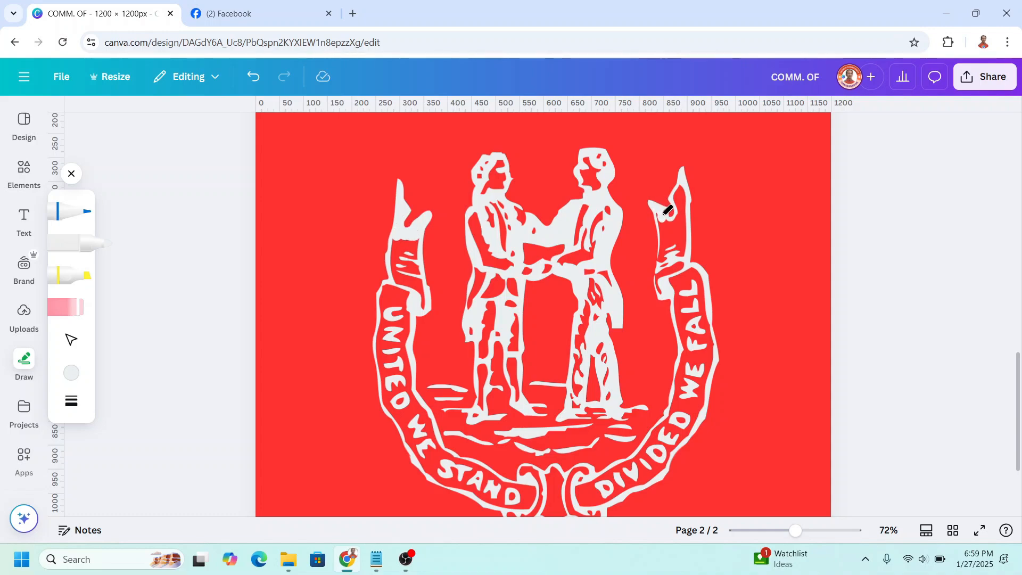
pyautogui.moveTo(665, 220); pyautogui.dragTo(676, 197)
# Step: Increase the marker weight and paint over the whole motto banner, covering its lettering and fold lines in light grey
pyautogui.click(71, 401)
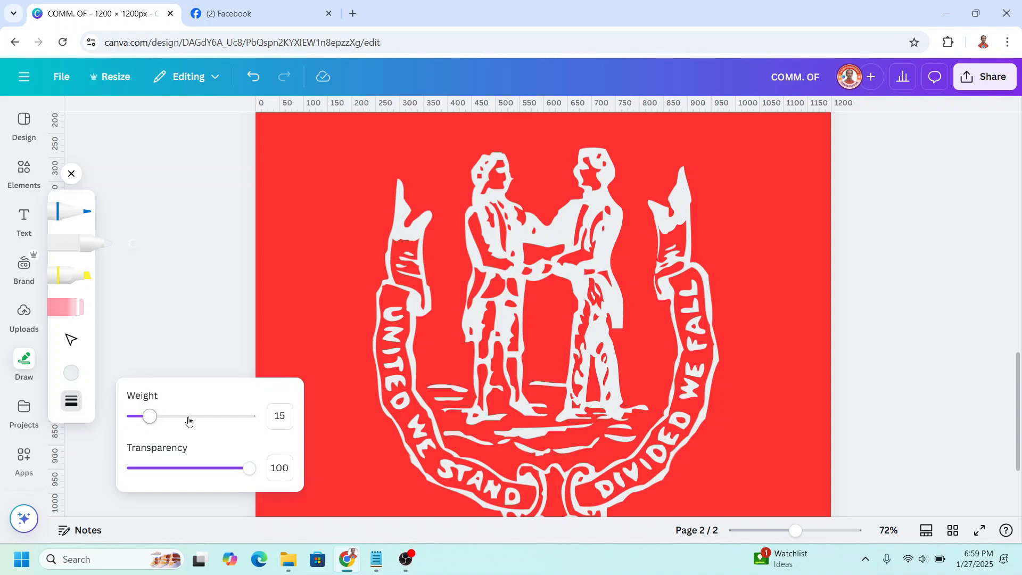
pyautogui.click(188, 418)
pyautogui.moveTo(409, 236)
pyautogui.mouseDown()
pyautogui.moveTo(414, 299)
pyautogui.moveTo(395, 291)
pyautogui.moveTo(399, 256)
pyautogui.moveTo(431, 339)
pyautogui.moveTo(482, 355)
pyautogui.moveTo(530, 352)
pyautogui.moveTo(552, 388)
pyautogui.moveTo(591, 387)
pyautogui.moveTo(682, 276)
pyautogui.moveTo(700, 330)
pyautogui.moveTo(672, 242)
pyautogui.moveTo(676, 266)
pyautogui.mouseUp()
pyautogui.scroll(-3, 399, 287)
pyautogui.scroll(3, 688, 280)
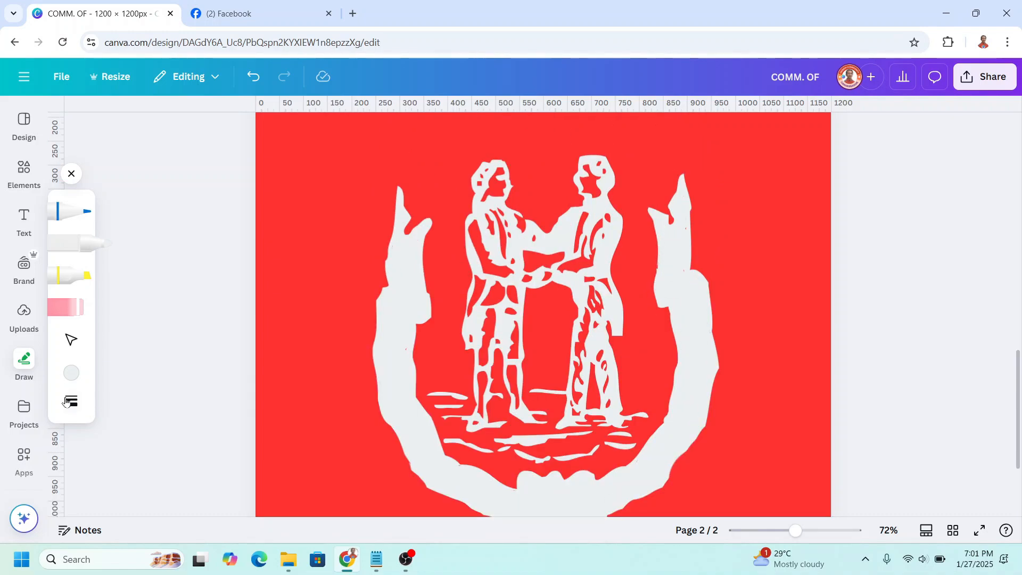
# Step: Set the marker weight to 33 and leave the drawing mode
pyautogui.click(67, 401)
pyautogui.click(171, 417)
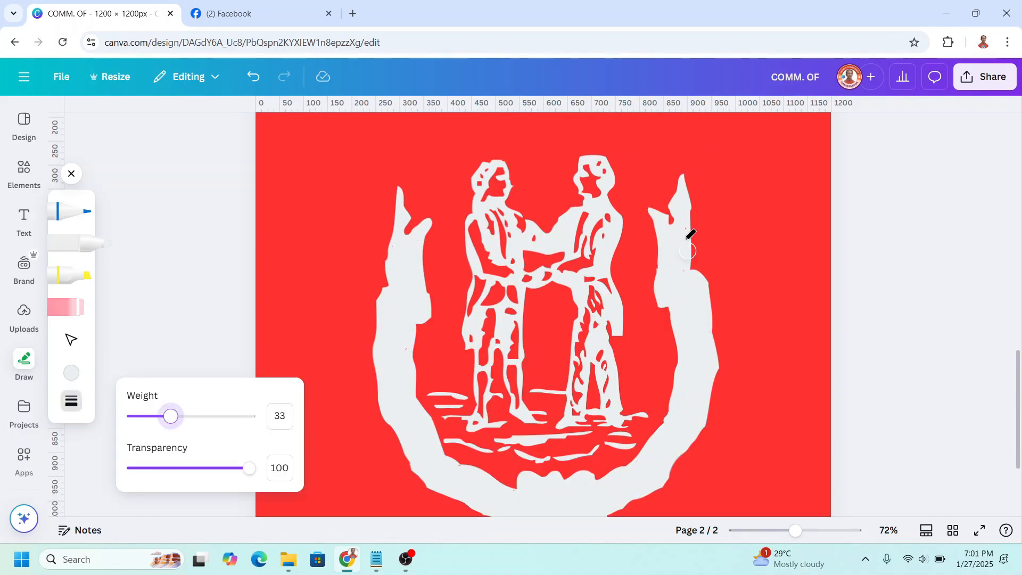
pyautogui.click(760, 532)
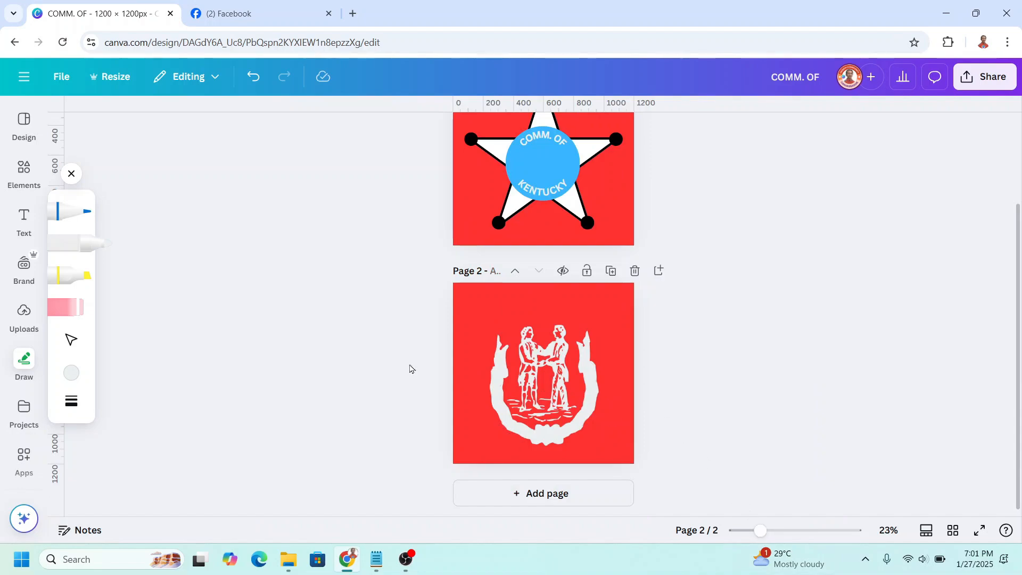
pyautogui.click(70, 174)
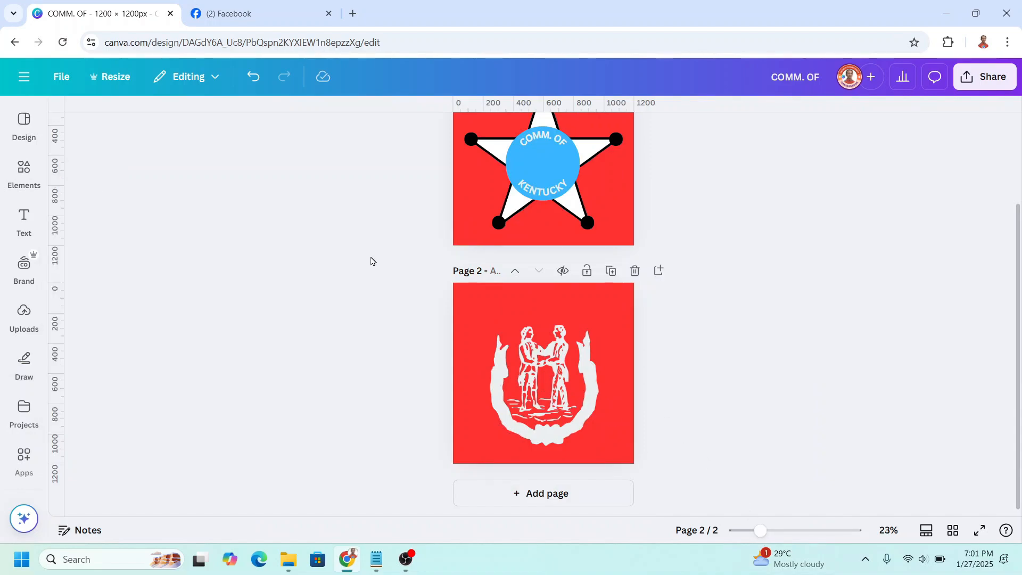
# Step: Add a square shape to page 2 and fill it with the badge circle's light blue
pyautogui.click(24, 170)
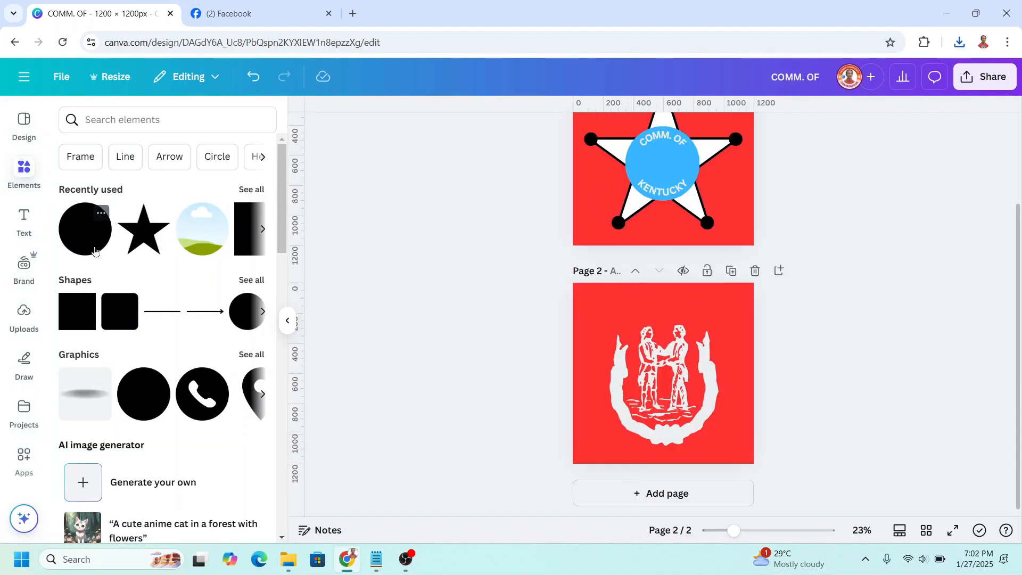
pyautogui.click(73, 324)
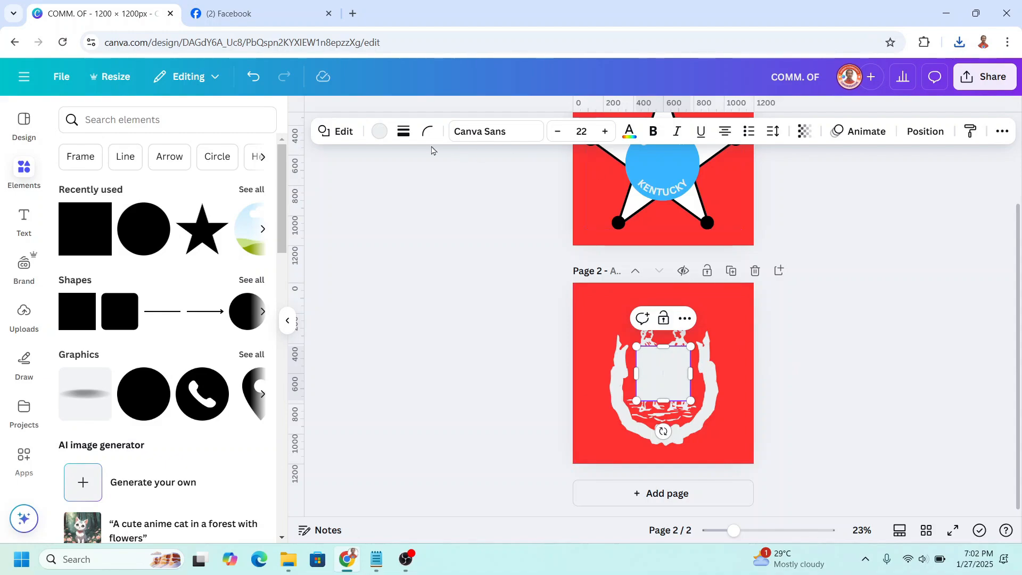
pyautogui.click(379, 131)
pyautogui.click(180, 215)
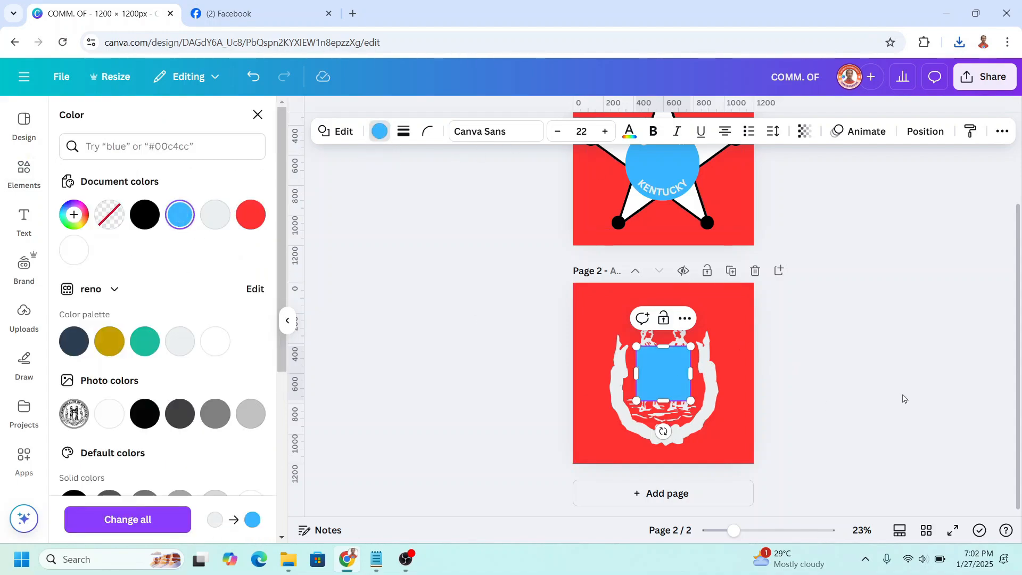
# Step: Stretch the blue square to the full page width from just below mid-height to the bottom edge and send it behind the seal
pyautogui.click(685, 387)
pyautogui.moveTo(673, 380); pyautogui.dragTo(754, 414)
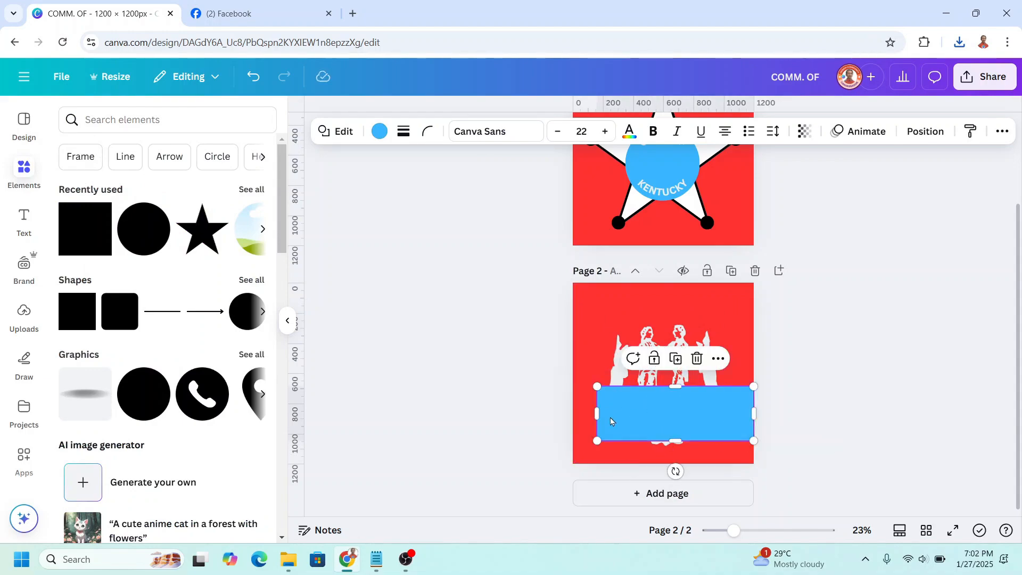
pyautogui.moveTo(596, 414); pyautogui.dragTo(573, 413)
pyautogui.moveTo(664, 441); pyautogui.dragTo(663, 463)
pyautogui.rightClick(729, 422)
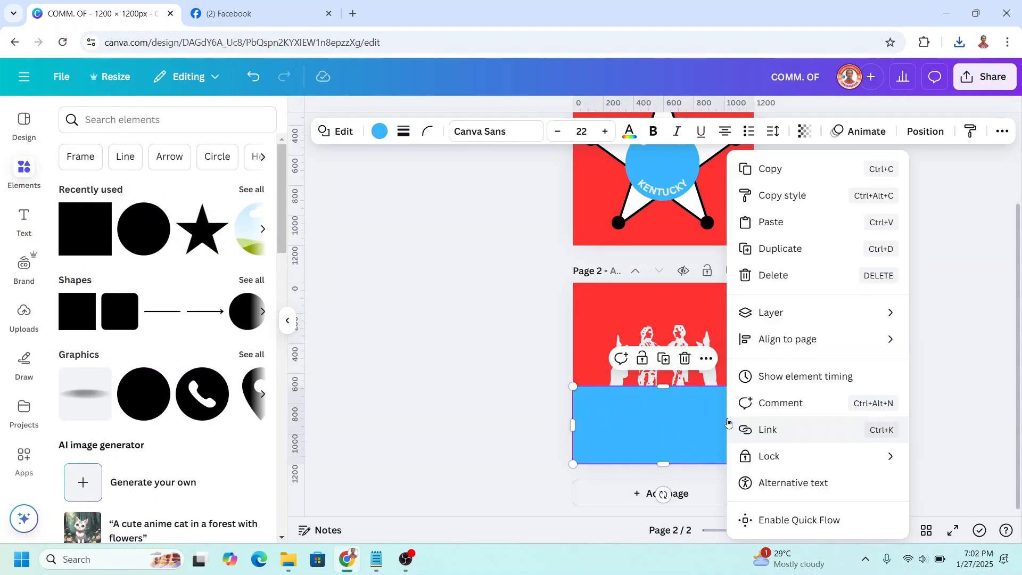
pyautogui.moveTo(772, 313)
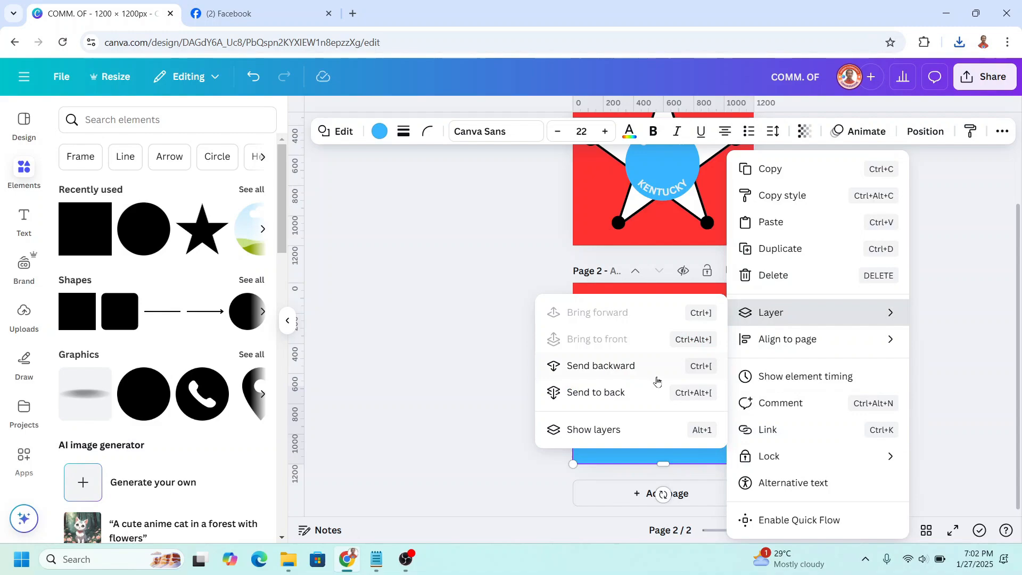
pyautogui.click(631, 392)
# Step: Crop the seal image slightly at its top edge and set page 2's background to white
pyautogui.click(687, 297)
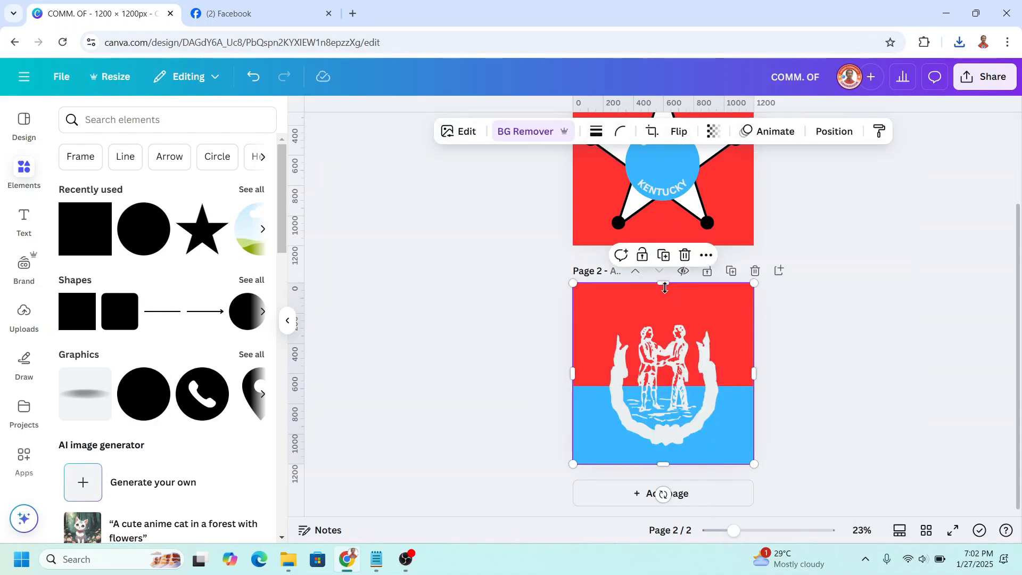
pyautogui.moveTo(662, 283); pyautogui.dragTo(664, 301)
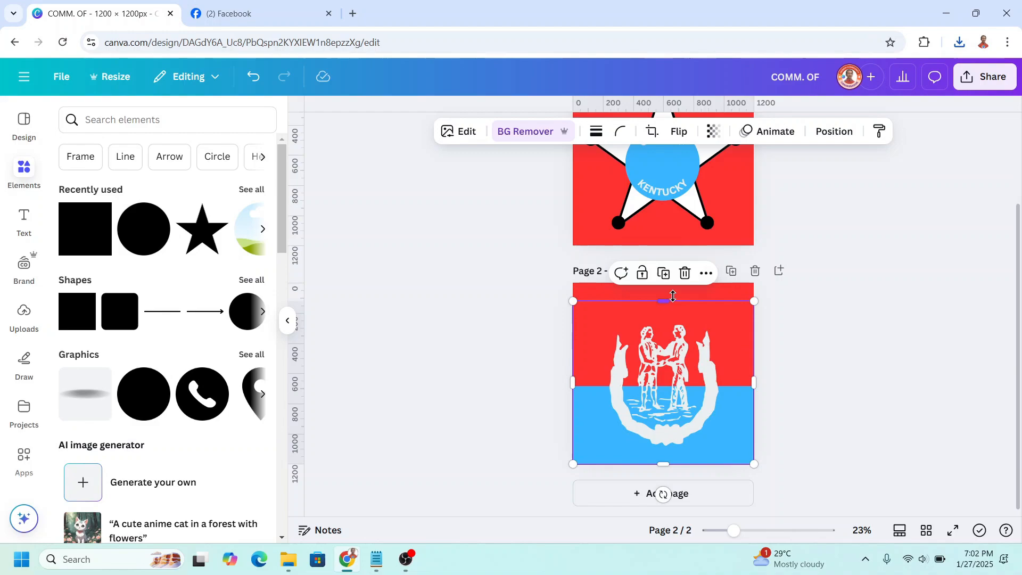
pyautogui.click(734, 292)
pyautogui.click(566, 129)
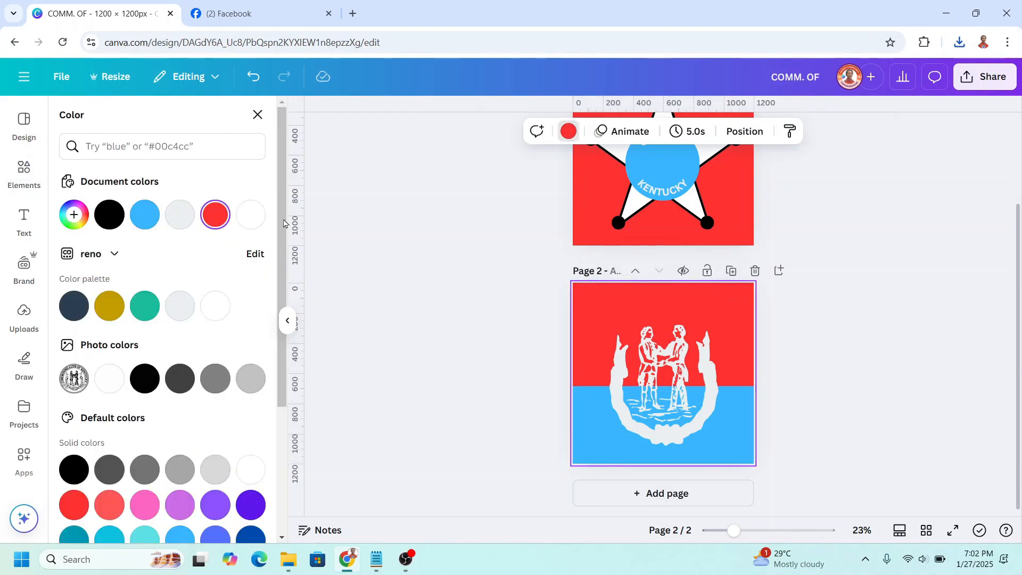
pyautogui.click(251, 215)
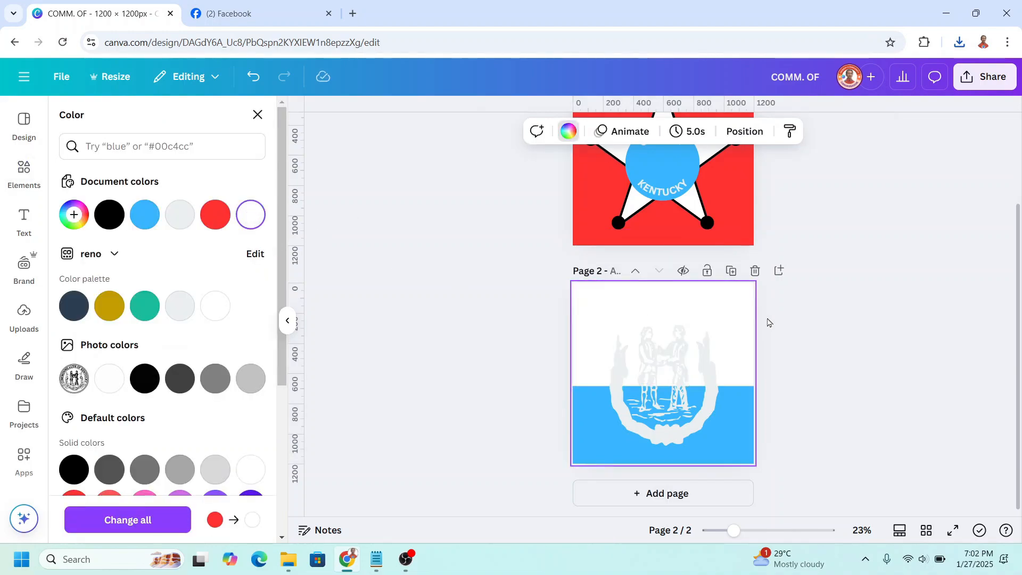
# Step: Download only page 2 of the design as a PNG
pyautogui.click(988, 76)
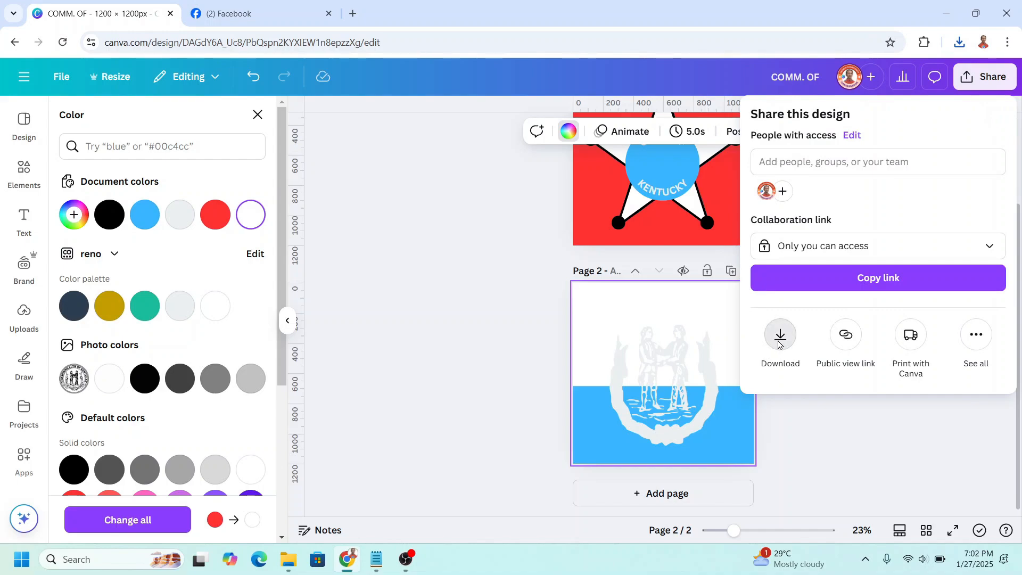
pyautogui.click(779, 335)
pyautogui.click(992, 354)
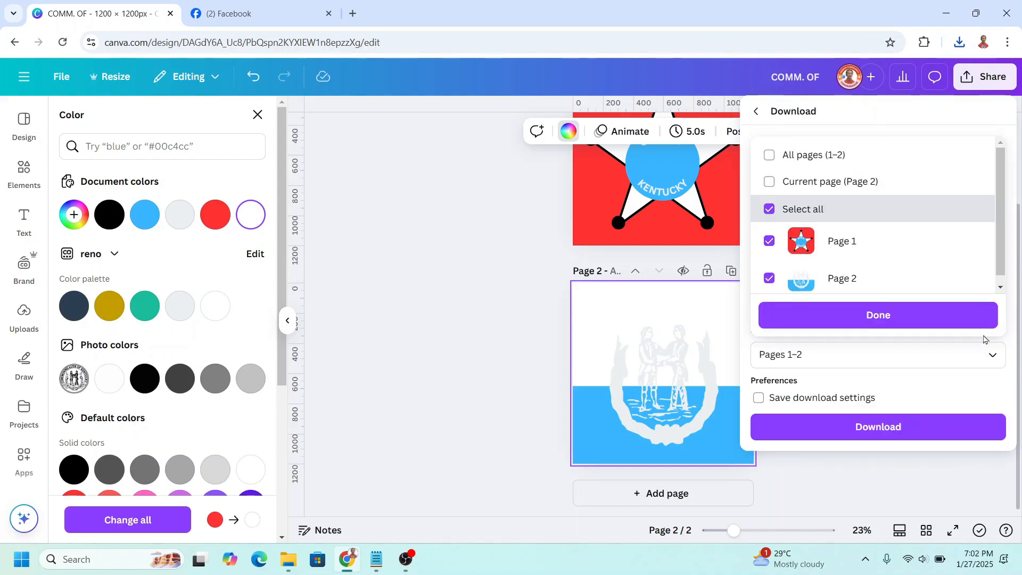
pyautogui.click(770, 238)
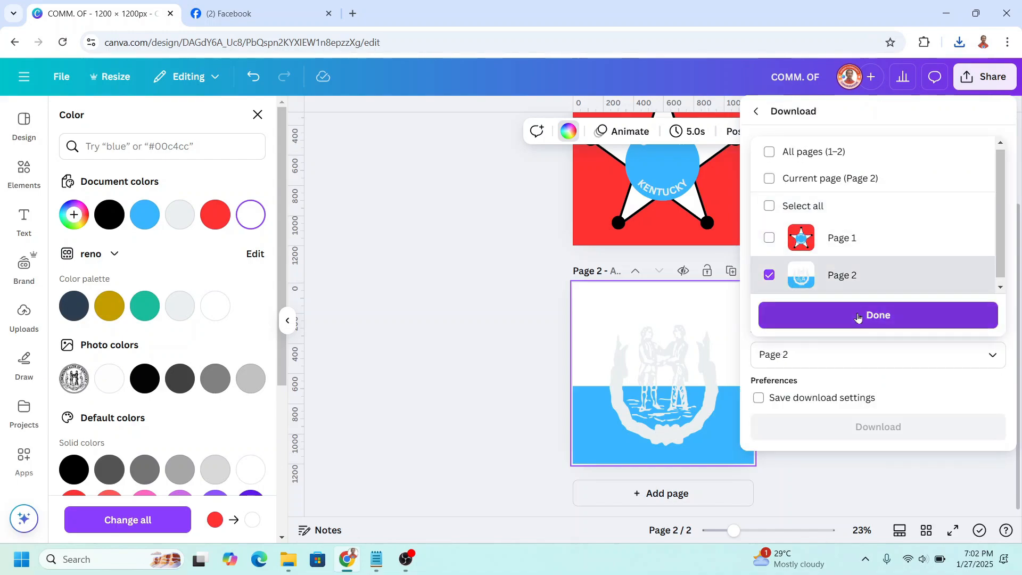
pyautogui.click(859, 316)
pyautogui.click(887, 437)
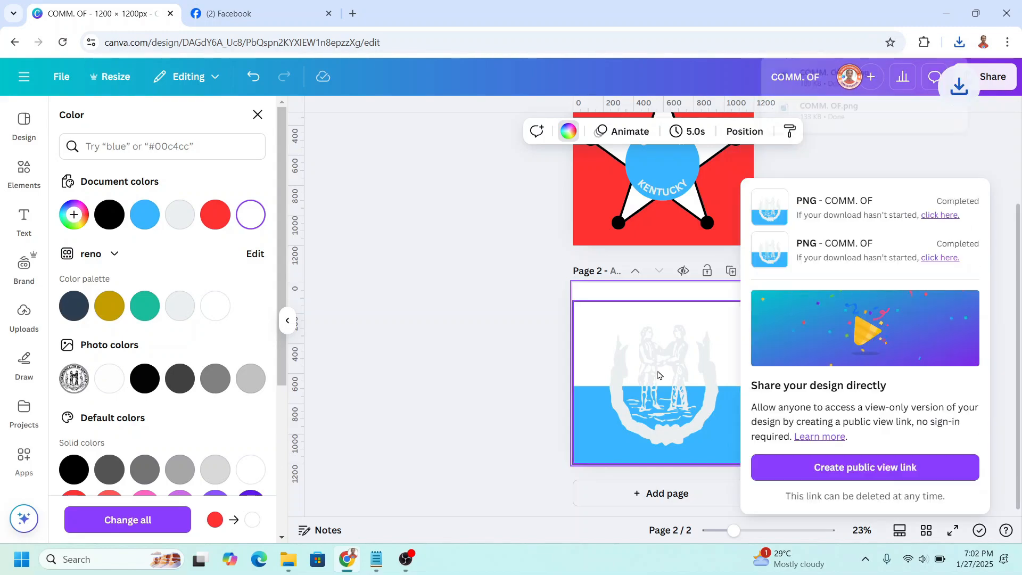
# Step: Search the elements for CIRCLE and add the plain circular photo frame to page 1
pyautogui.click(846, 269)
pyautogui.scroll(2, 846, 270)
pyautogui.click(764, 532)
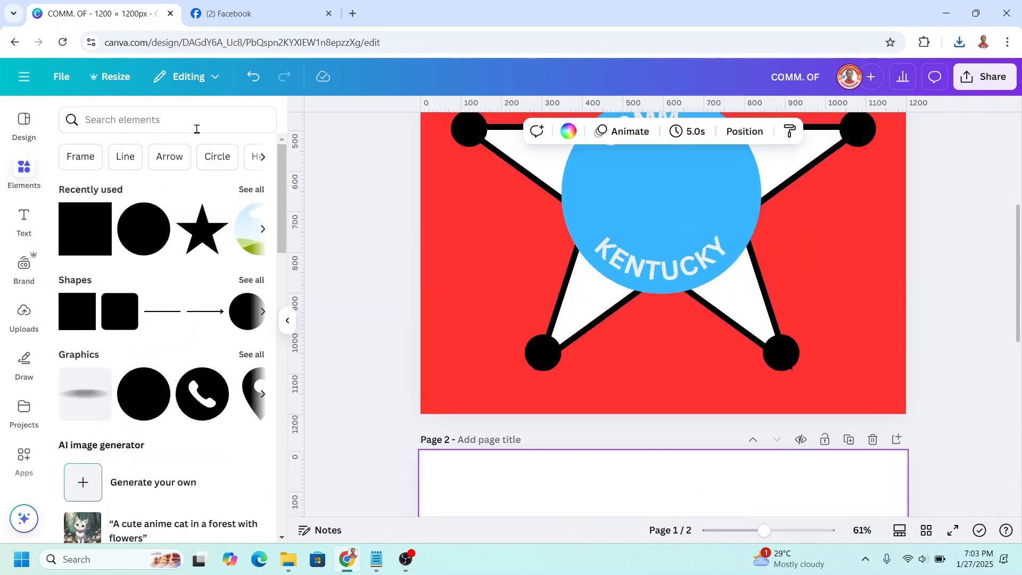
pyautogui.click(164, 120)
pyautogui.write('C')
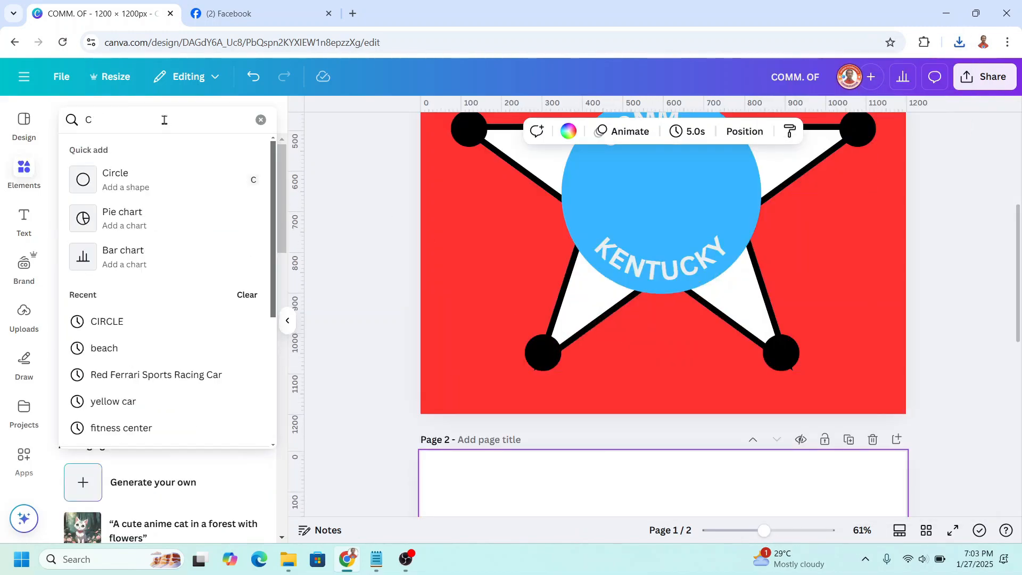
pyautogui.write('IRCLE')
pyautogui.press('Return')
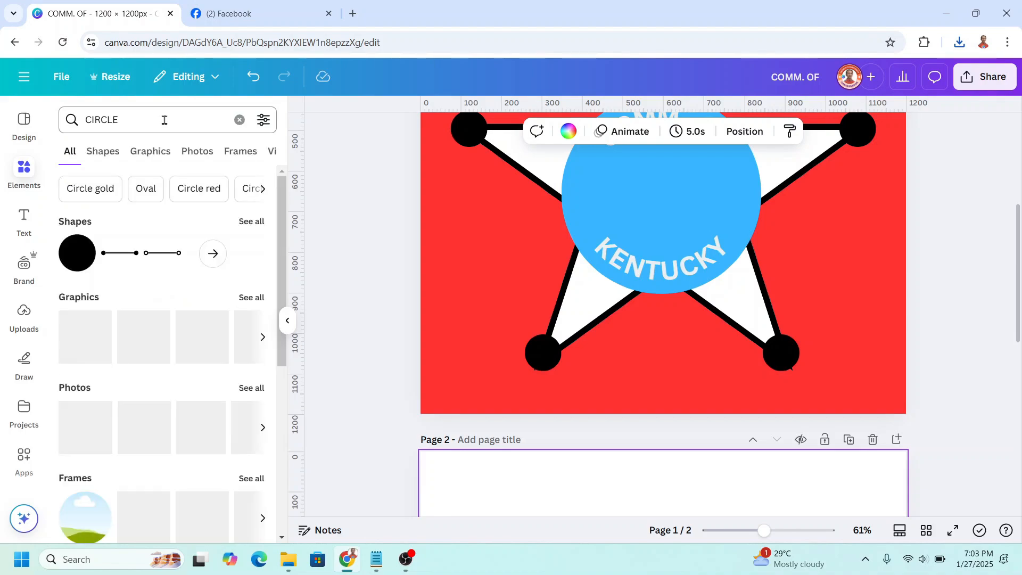
pyautogui.click(92, 527)
pyautogui.scroll(3, 743, 285)
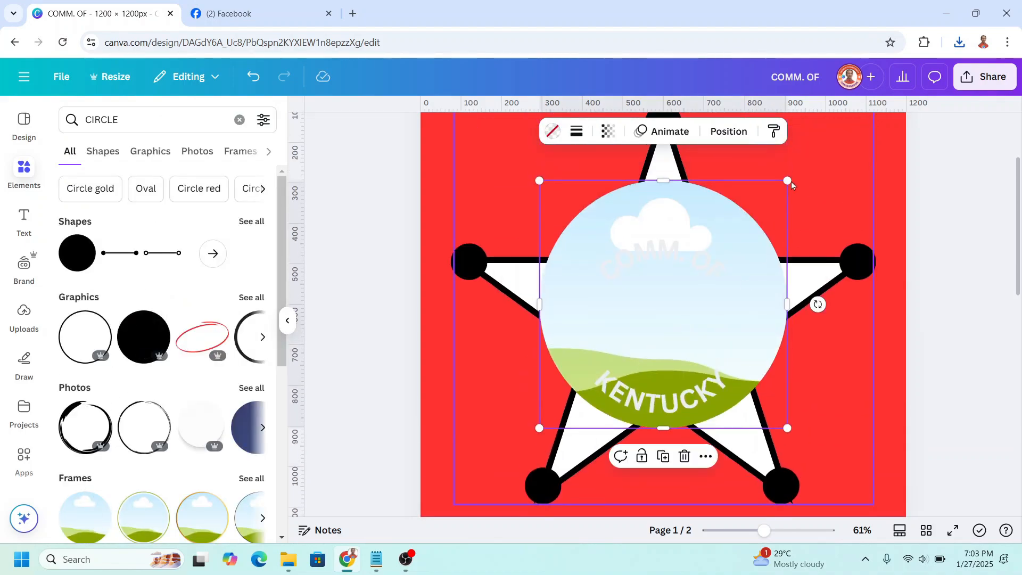
# Step: Shrink and centre the circular frame between the curved texts of the blue circle, and fill it with the downloaded COMM. OF (1).png
pyautogui.moveTo(791, 181); pyautogui.dragTo(649, 319)
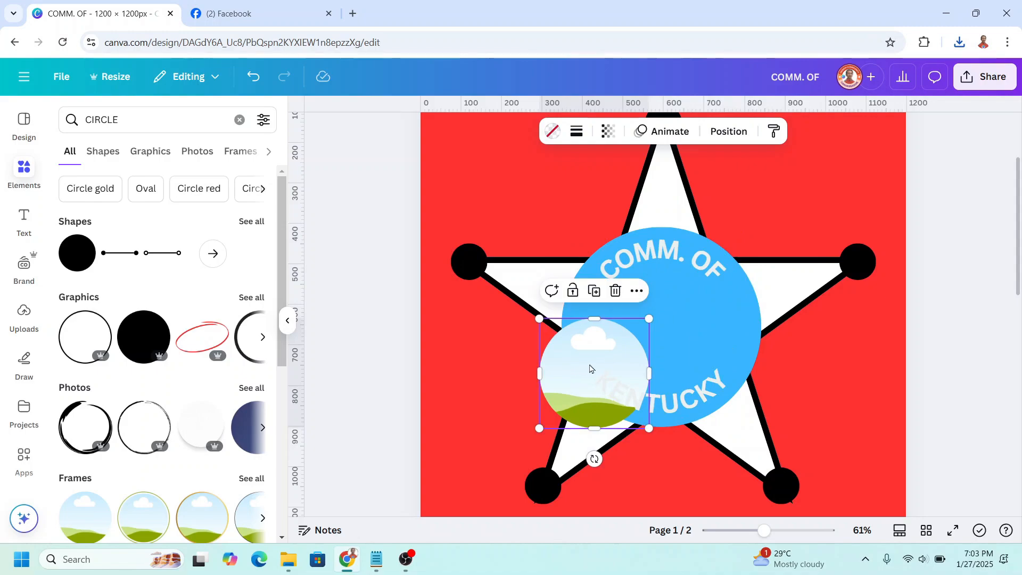
pyautogui.moveTo(589, 369); pyautogui.dragTo(657, 318)
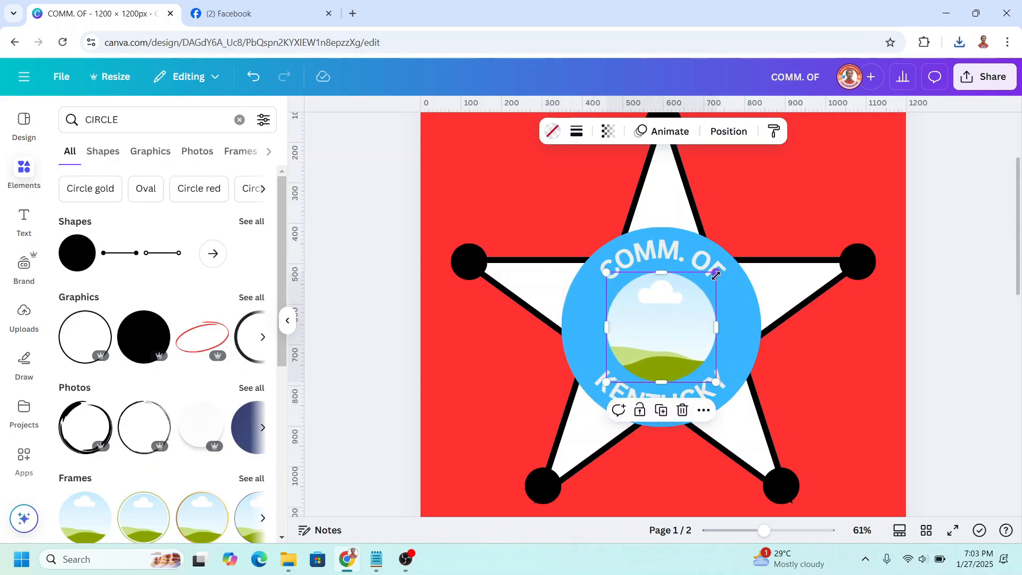
pyautogui.moveTo(716, 272); pyautogui.dragTo(727, 273)
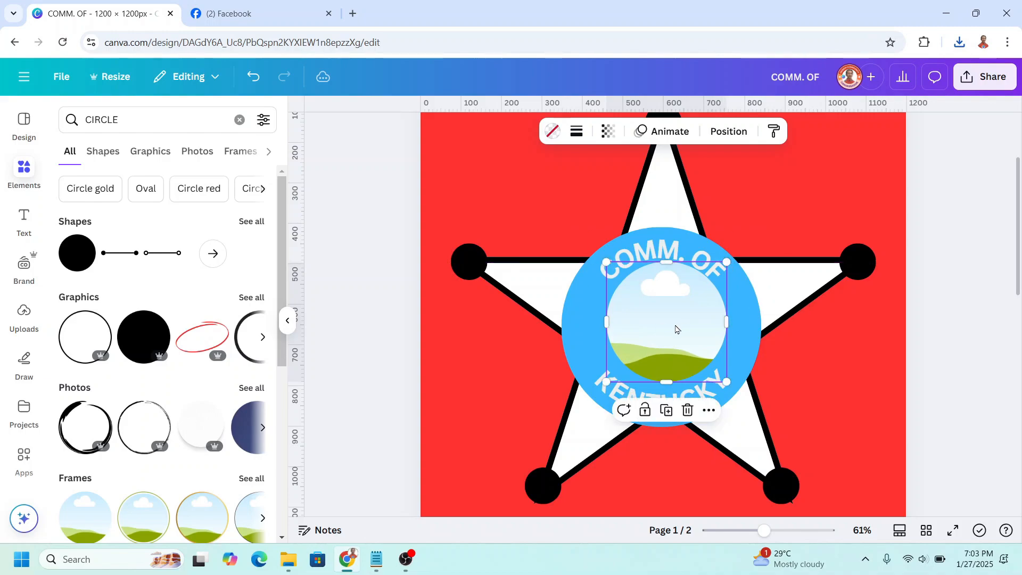
pyautogui.moveTo(676, 326); pyautogui.dragTo(672, 326)
pyautogui.click(966, 44)
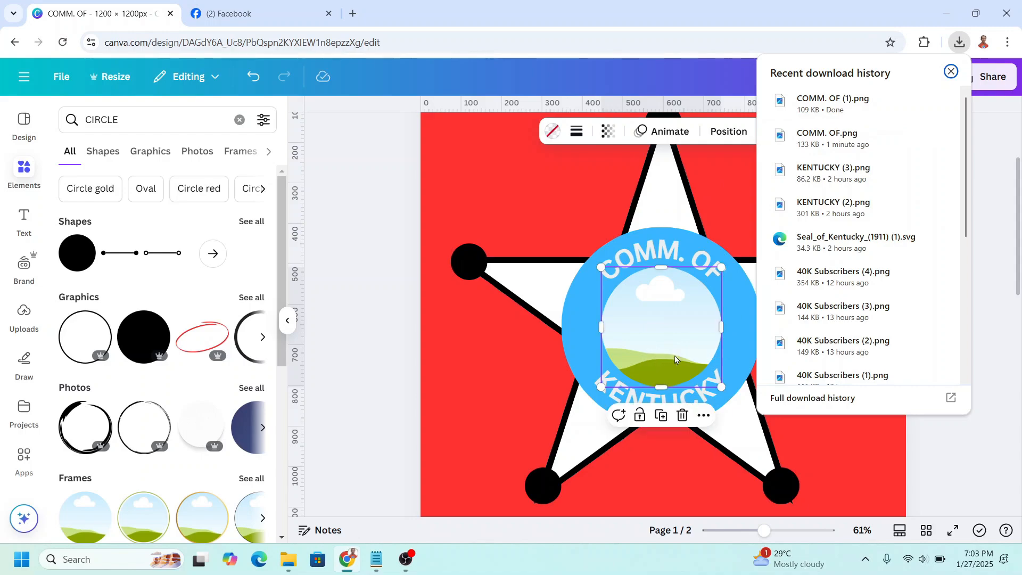
pyautogui.moveTo(677, 354); pyautogui.dragTo(678, 353)
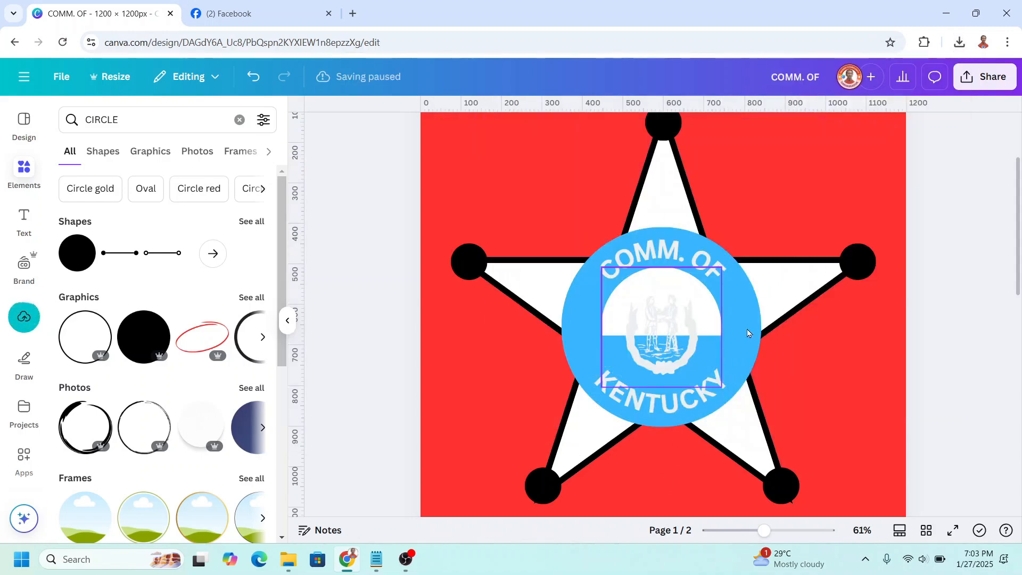
# Step: Add a subheading reading "KENTUCKY" over the badge centre and colour it white
pyautogui.click(24, 220)
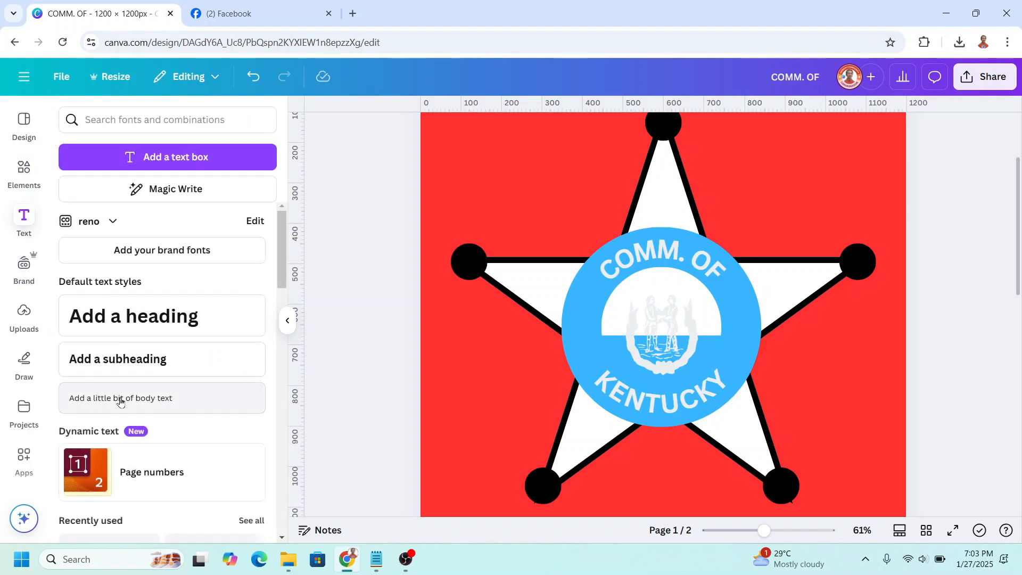
pyautogui.click(142, 360)
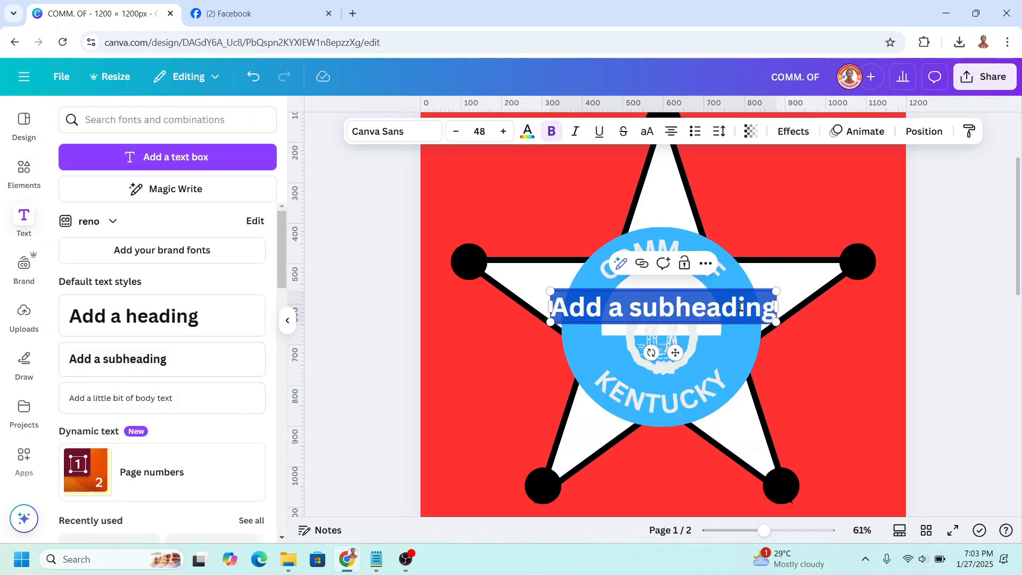
pyautogui.write('KE')
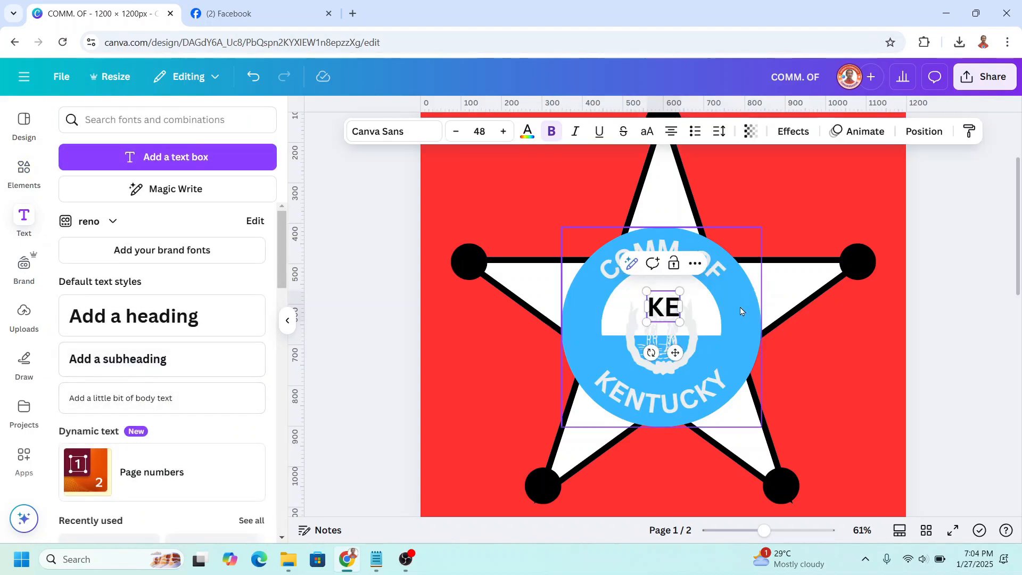
pyautogui.write('NTUCKY')
pyautogui.hotkey('ctrl', 'a')
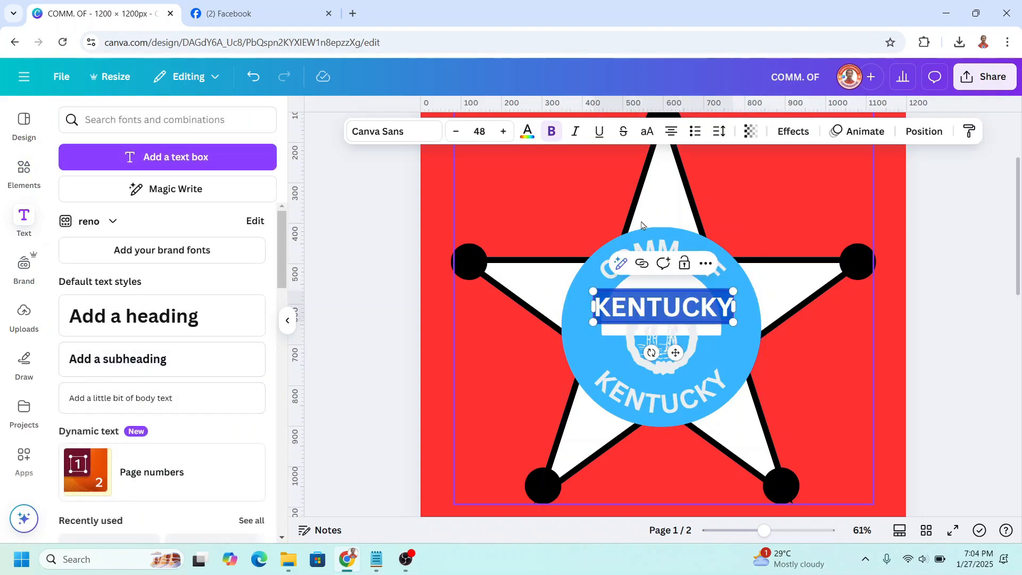
pyautogui.click(527, 131)
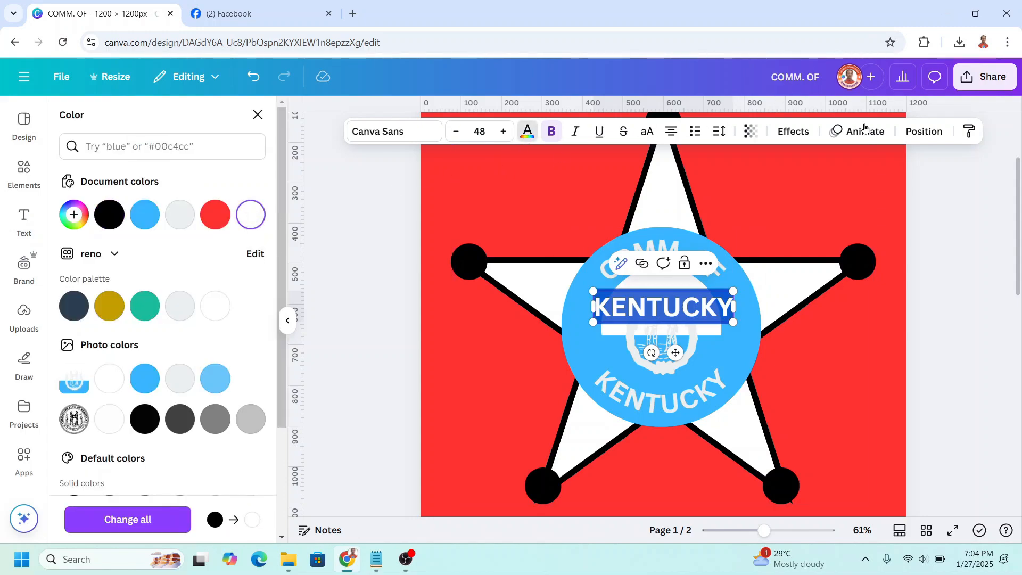
# Step: Apply a black Background effect to the new KENTUCKY text with roundness 0 and spread 26
pyautogui.click(794, 130)
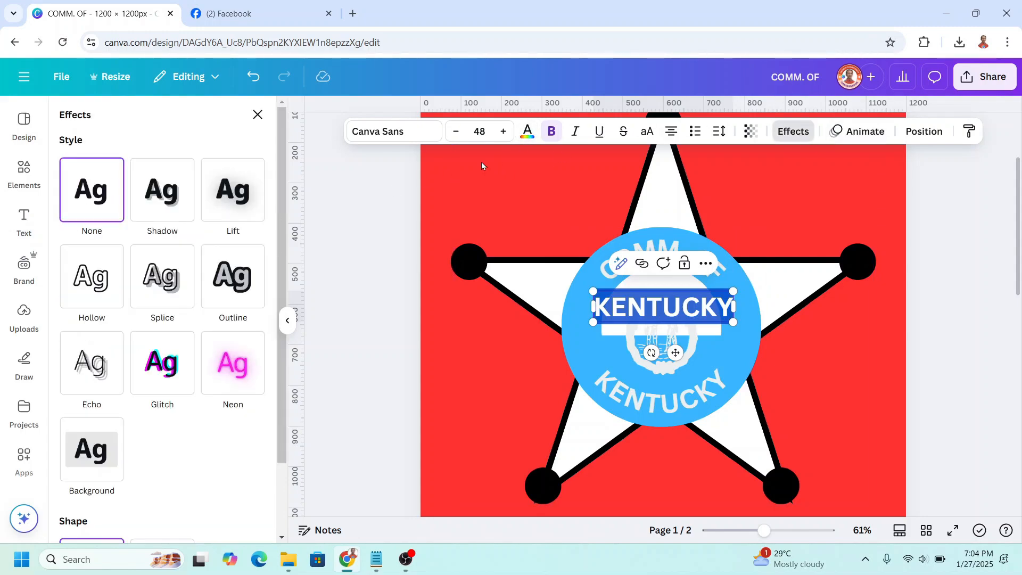
pyautogui.click(97, 459)
pyautogui.scroll(-4, 162, 367)
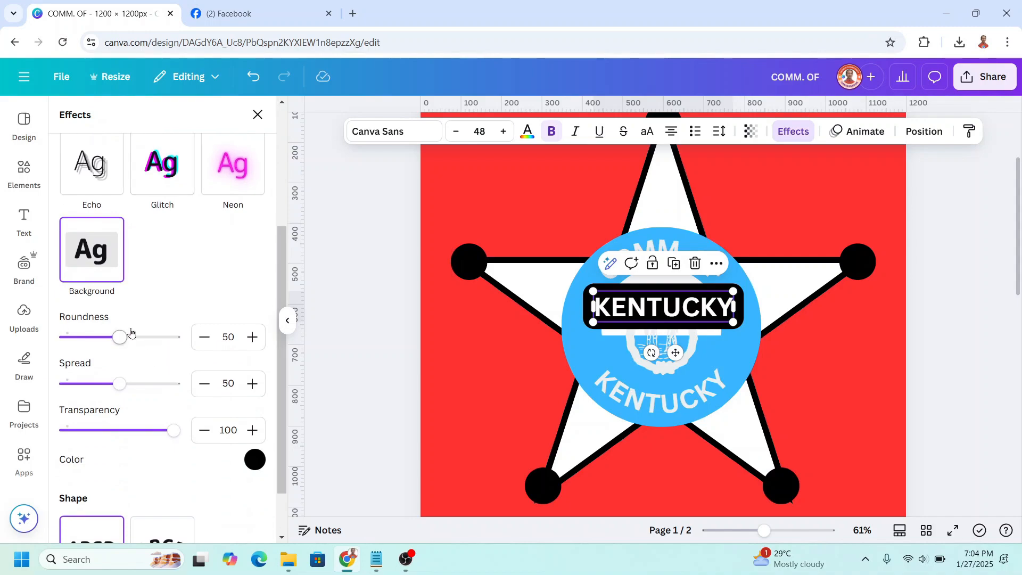
pyautogui.moveTo(124, 342); pyautogui.dragTo(48, 345)
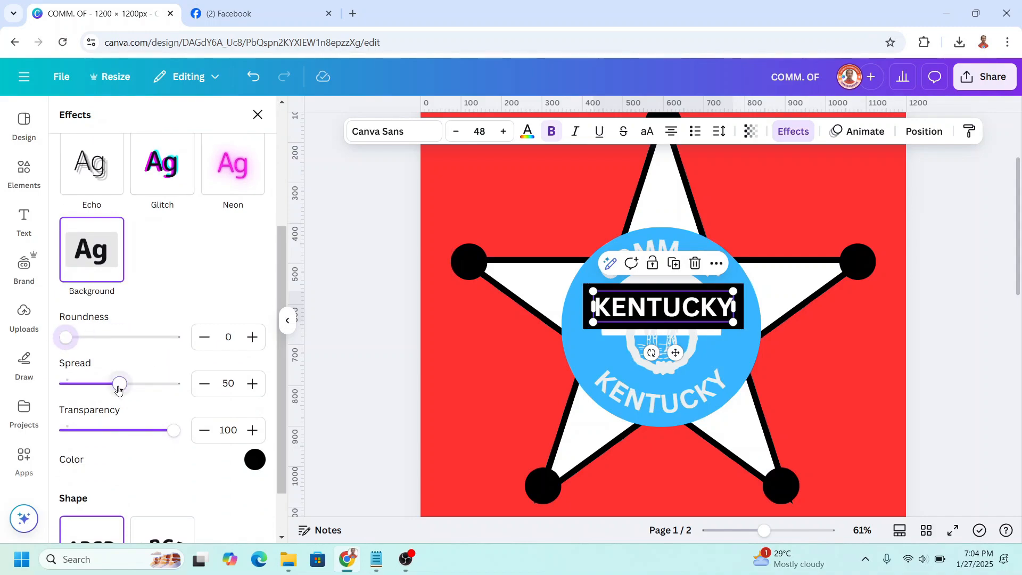
pyautogui.moveTo(118, 389); pyautogui.dragTo(92, 384)
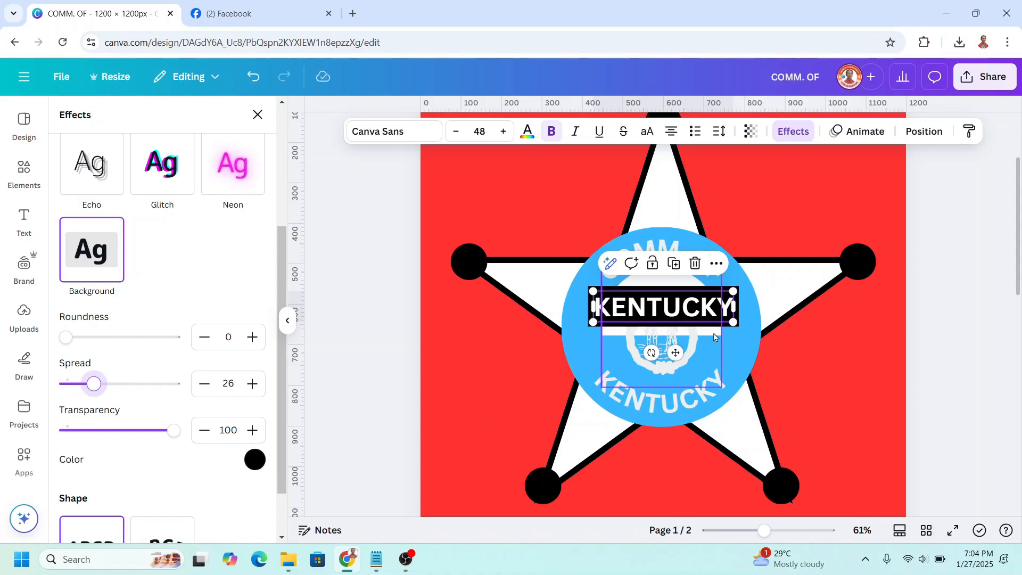
# Step: Bend the black KENTUCKY banner into an arch with curve 51 and place it over the upper edge of the blue circle
pyautogui.scroll(-1, 154, 393)
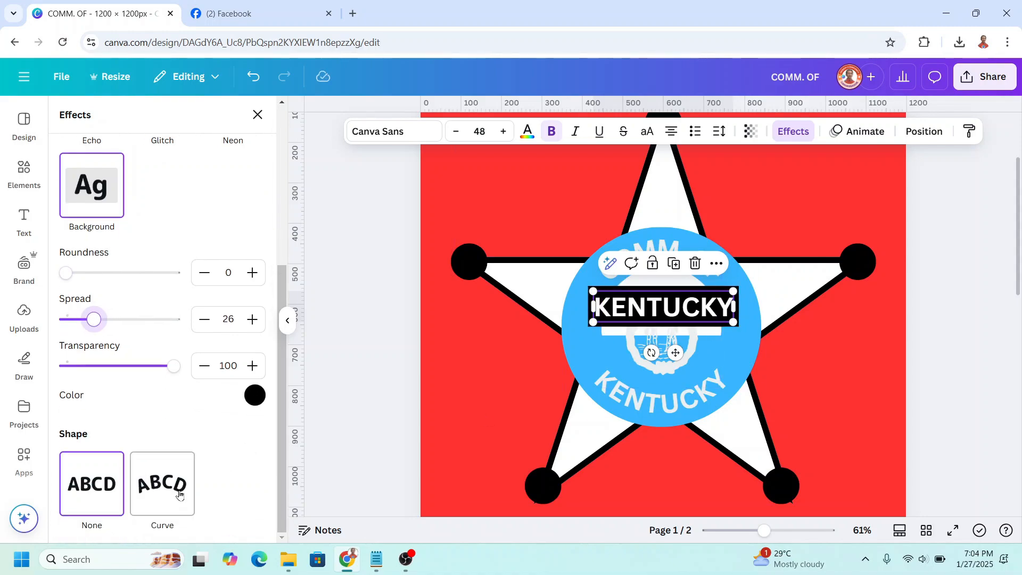
pyautogui.click(178, 494)
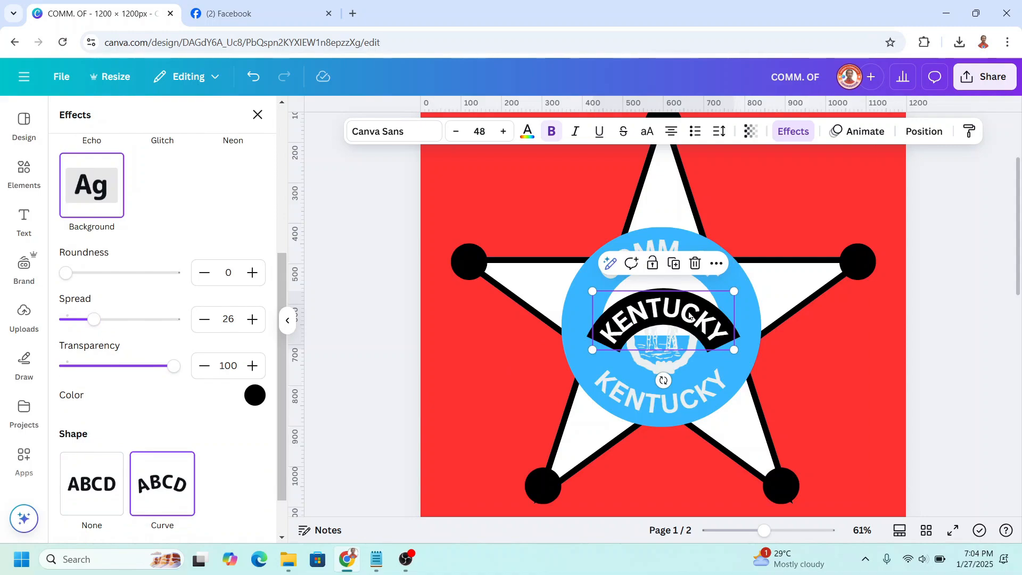
pyautogui.moveTo(692, 323); pyautogui.dragTo(687, 209)
pyautogui.scroll(-1, 153, 462)
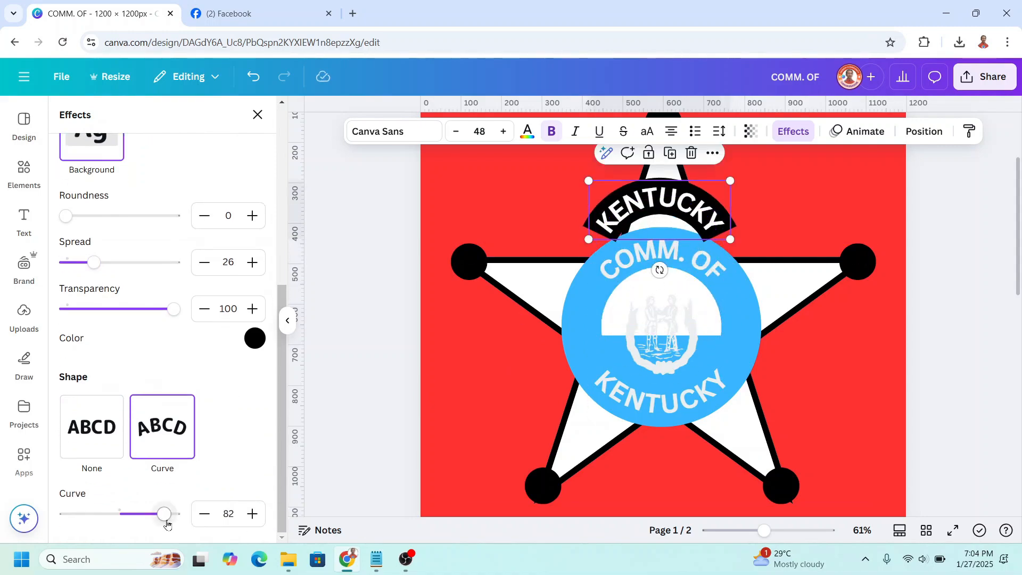
pyautogui.moveTo(165, 520); pyautogui.dragTo(149, 522)
# Step: Widen the letter spacing of the arched KENTUCKY banner so it spans nearly the width of the blue circle, keeping curve 51
pyautogui.click(720, 131)
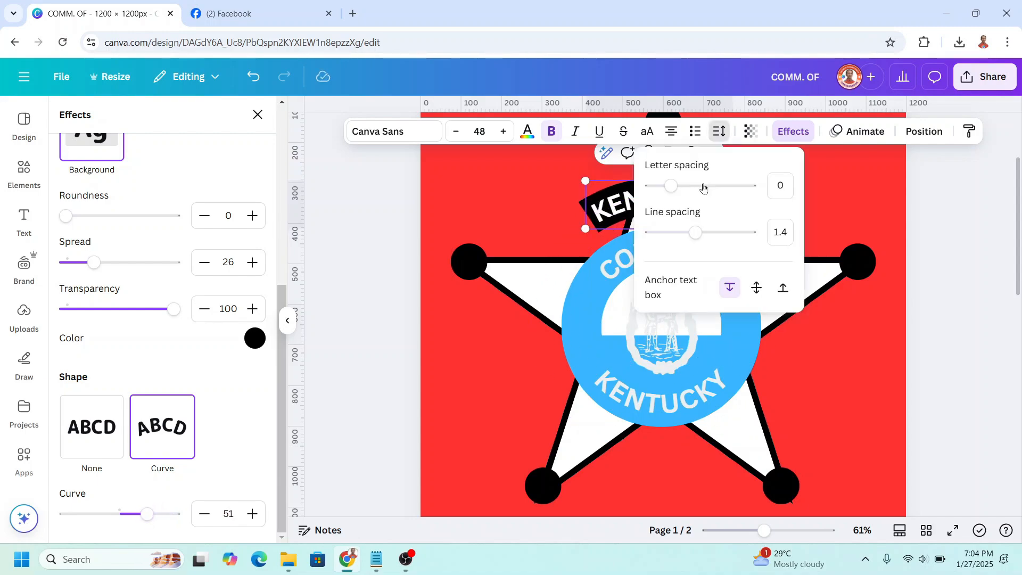
pyautogui.moveTo(671, 186); pyautogui.dragTo(687, 186)
pyautogui.click(24, 221)
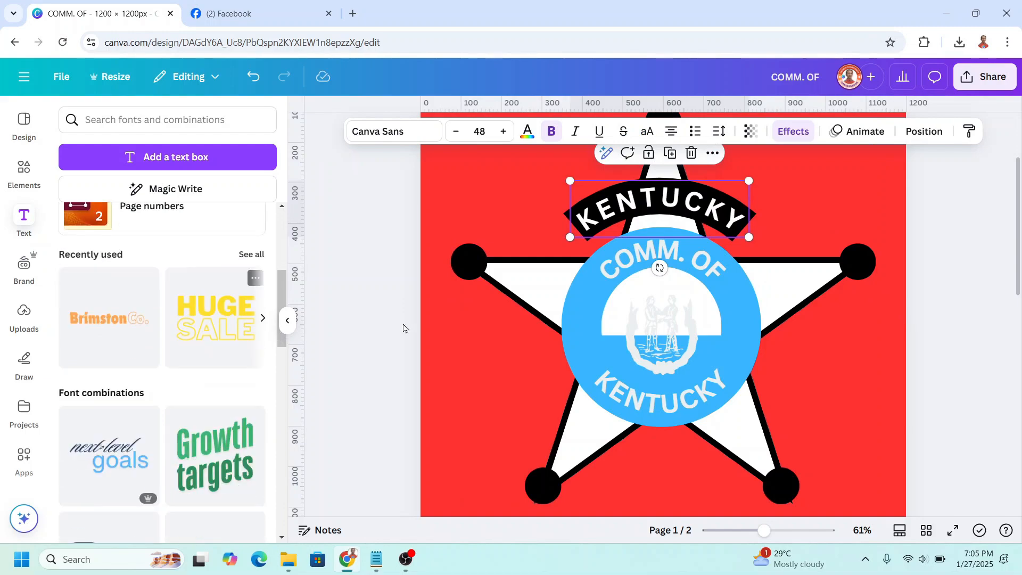
pyautogui.click(792, 132)
pyautogui.scroll(-5, 191, 382)
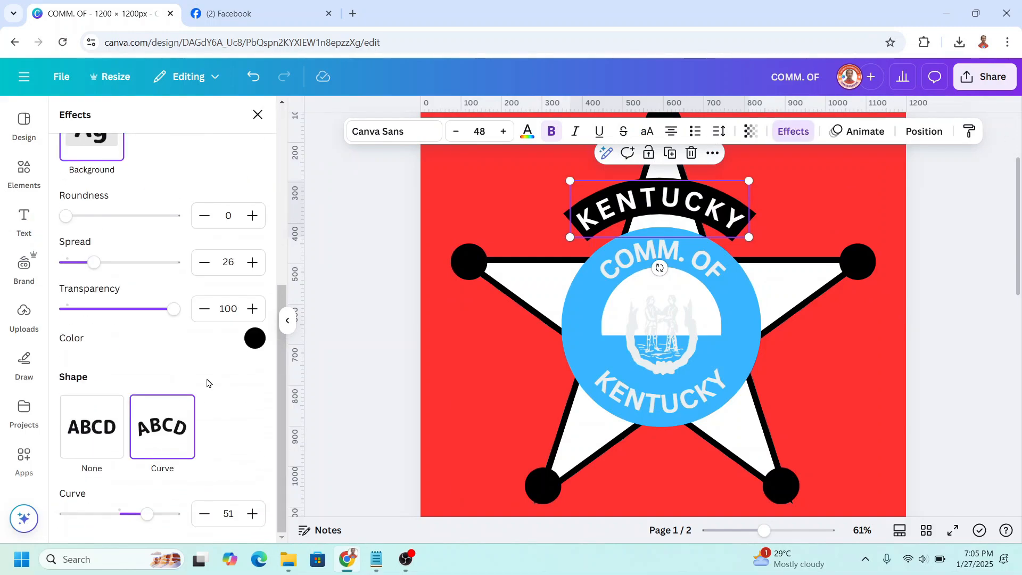
pyautogui.moveTo(150, 516); pyautogui.dragTo(148, 514)
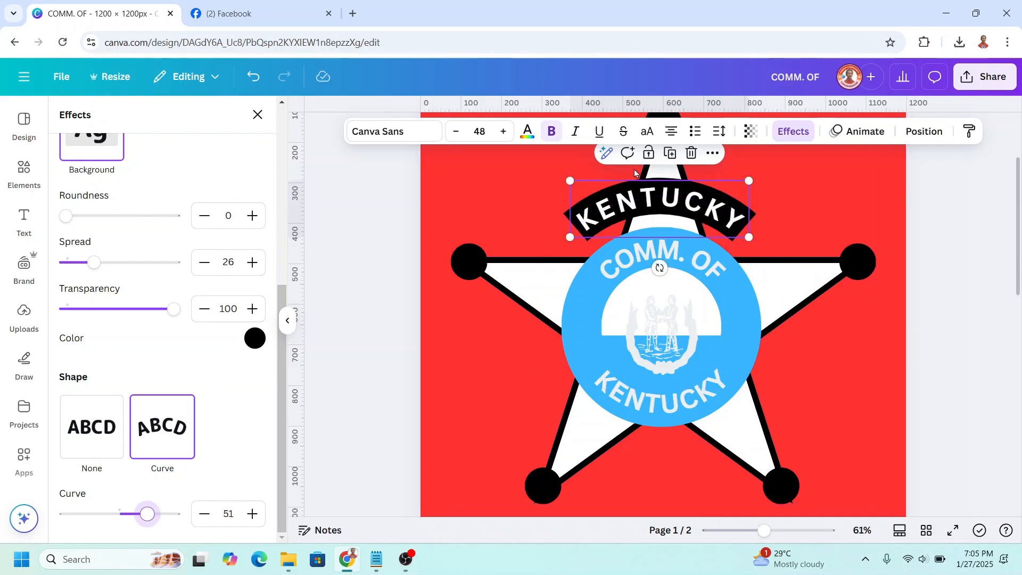
# Step: Duplicate the arched black KENTUCKY banner onto the upper part of the blue circle and change the copy's text to GREEN
pyautogui.moveTo(679, 201); pyautogui.dragTo(651, 283)
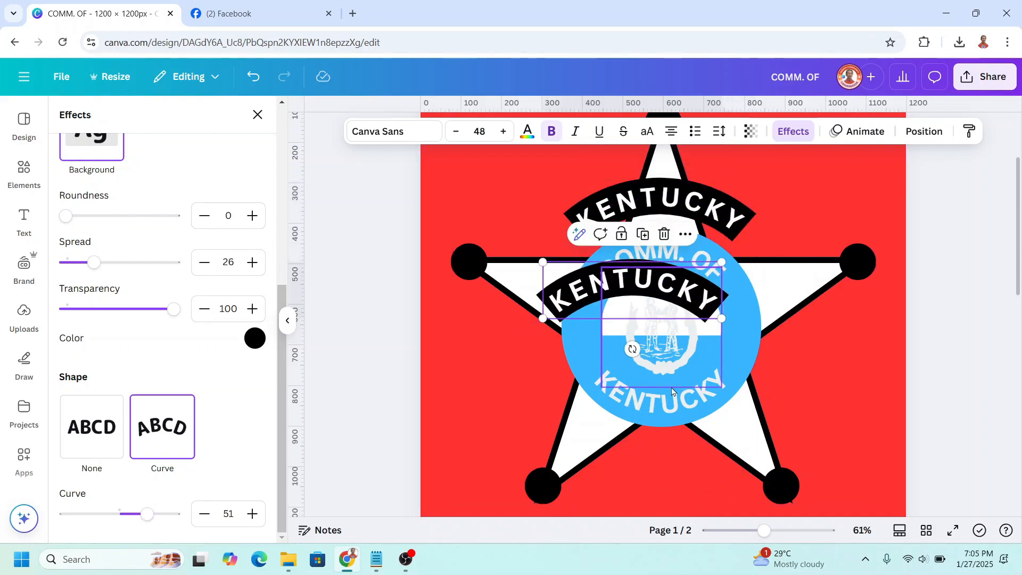
pyautogui.doubleClick(619, 283)
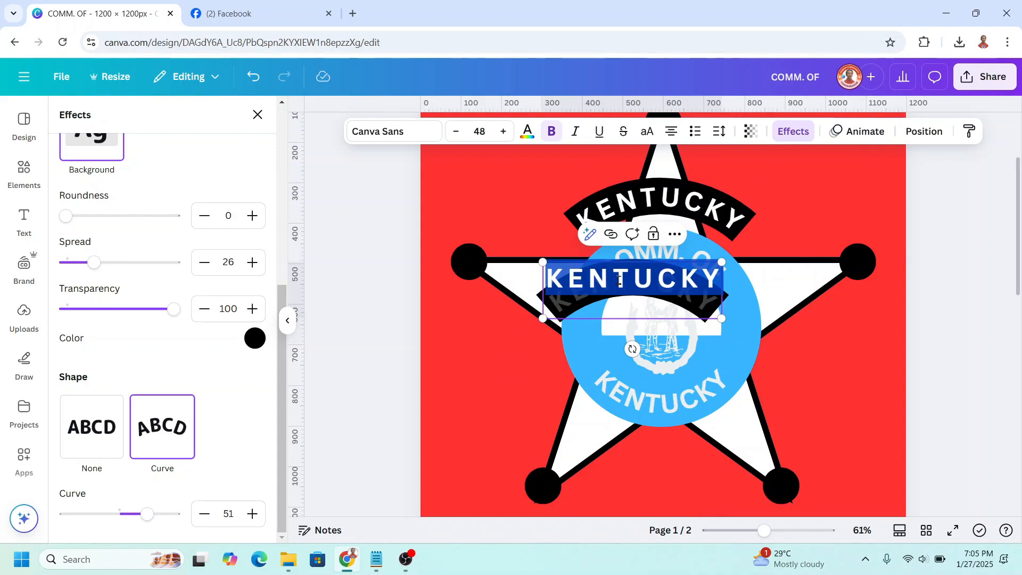
pyautogui.write('GREEN')
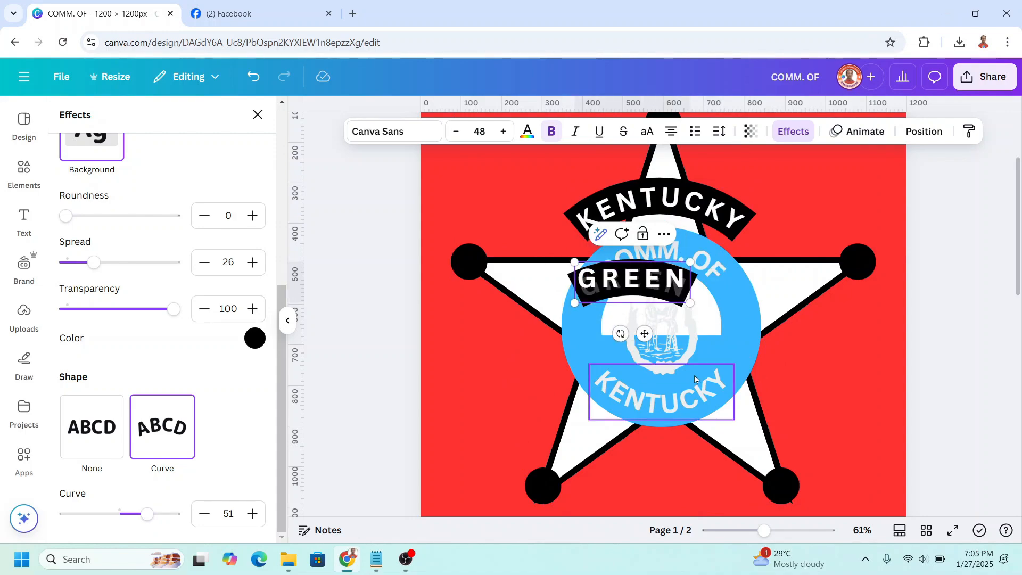
pyautogui.click(654, 297)
pyautogui.click(636, 280)
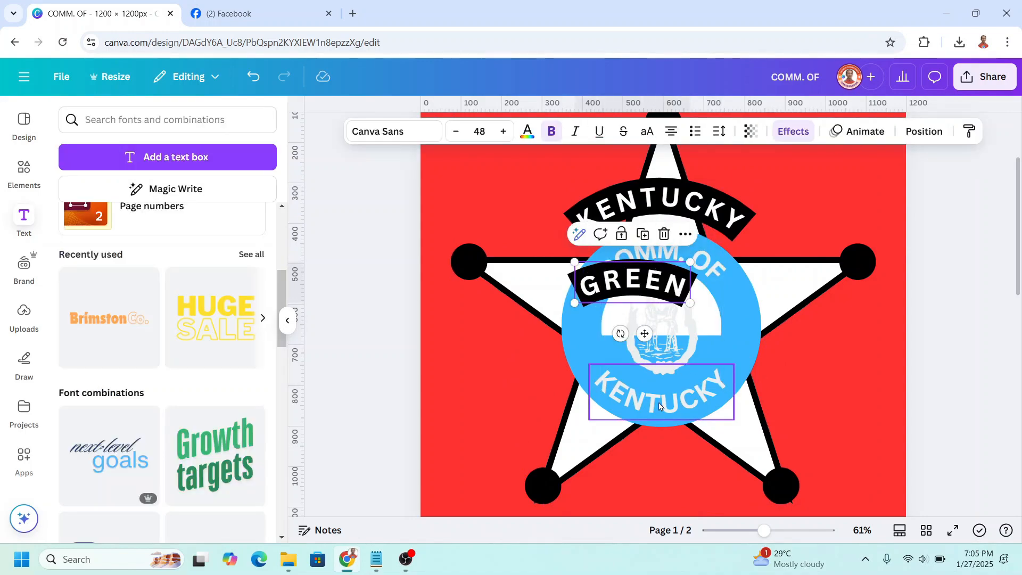